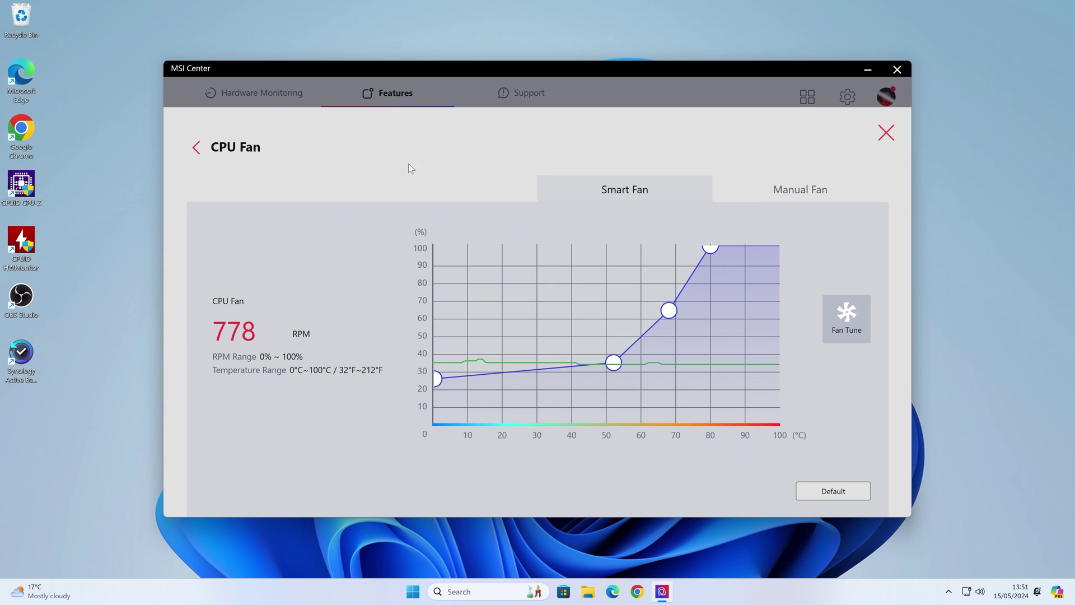
Step: Leave the CPU Fan Smart Fan curve and return to the profile's fan overview
left_click(197, 147)
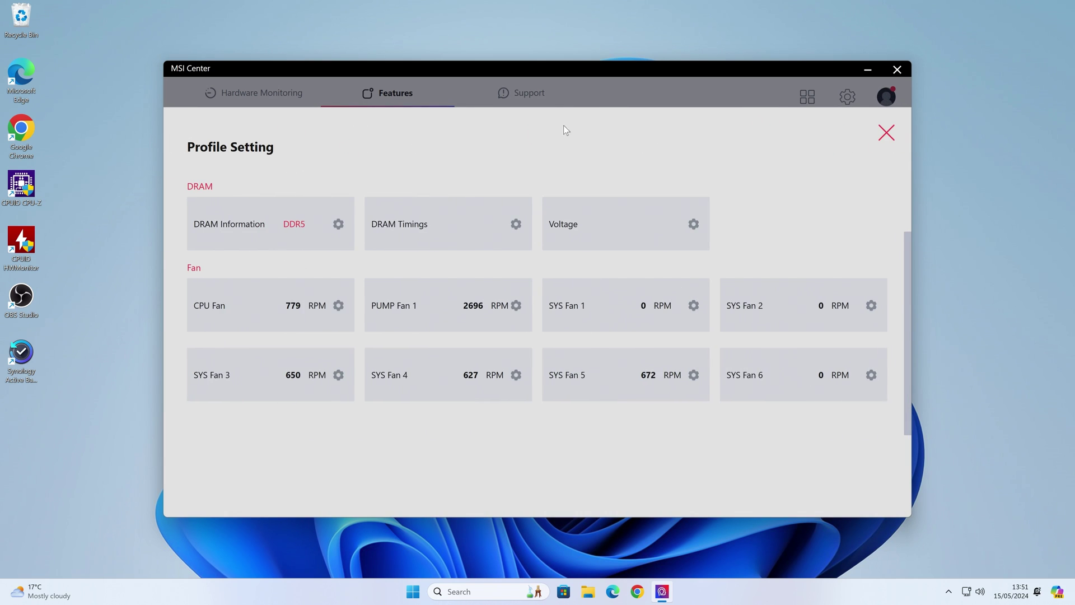
Step: Close Profile Setting, reopen the Customize profile settings and scroll down to the Fan tiles
left_click(887, 133)
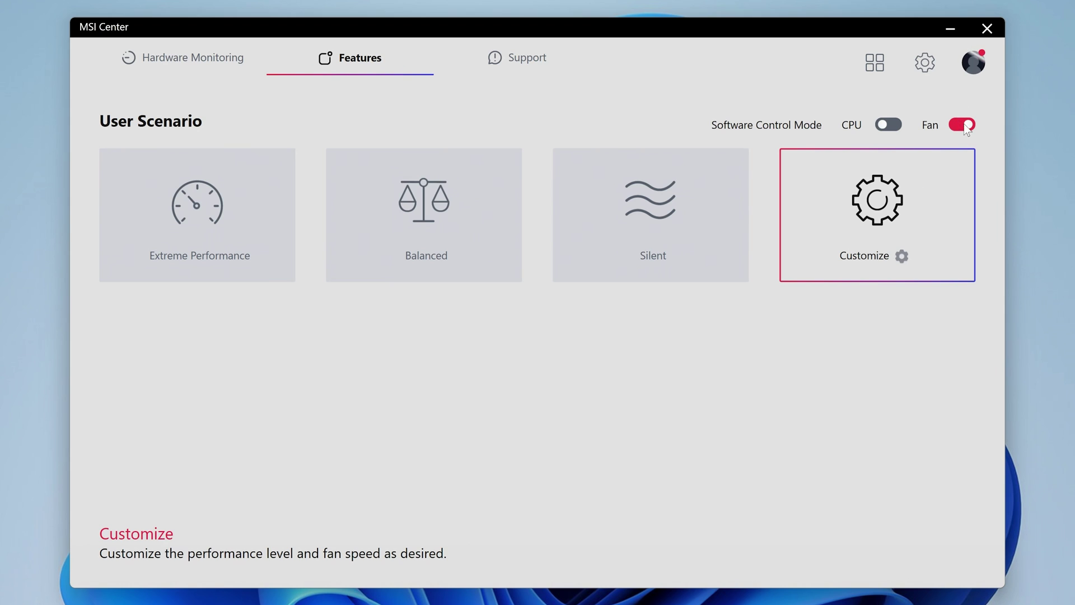
left_click(902, 255)
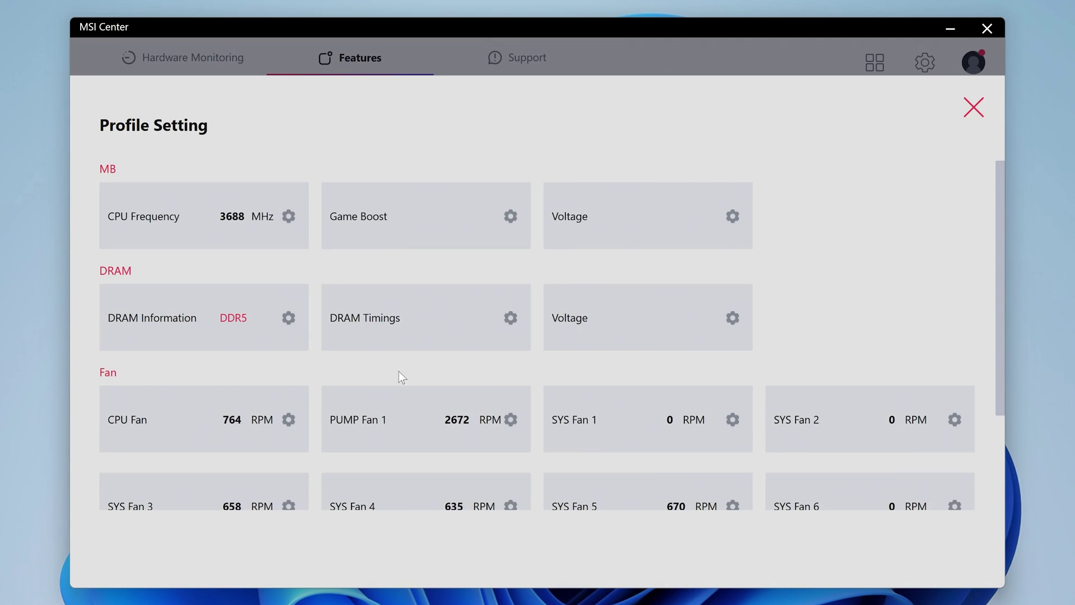
scroll(402, 363, "down", 1)
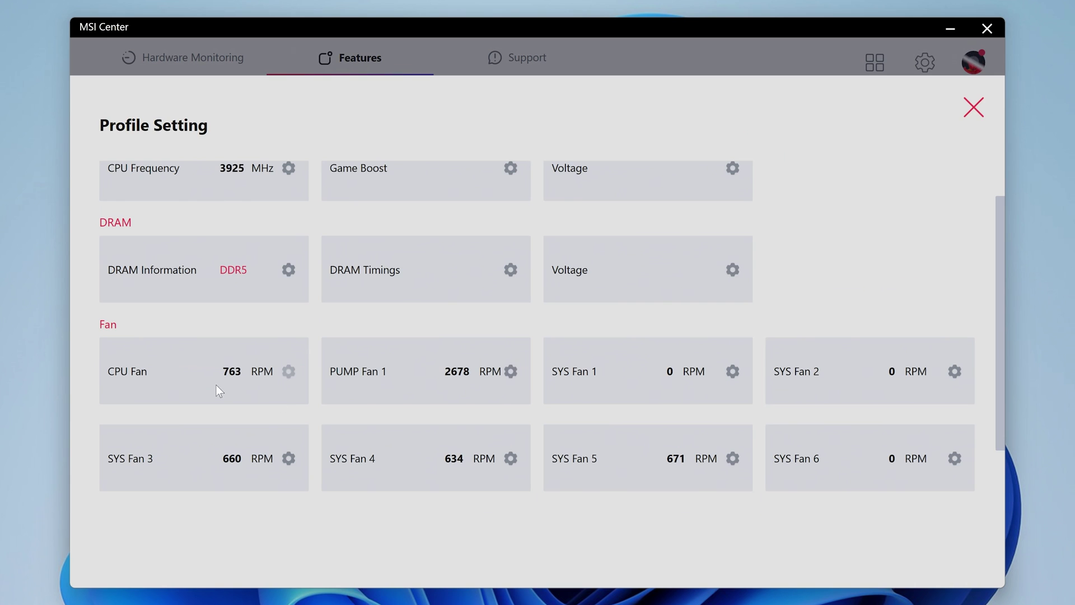
Step: Open SYS Fan 4's Smart Fan curve and settle its 40 °C point near 20%
left_click(509, 457)
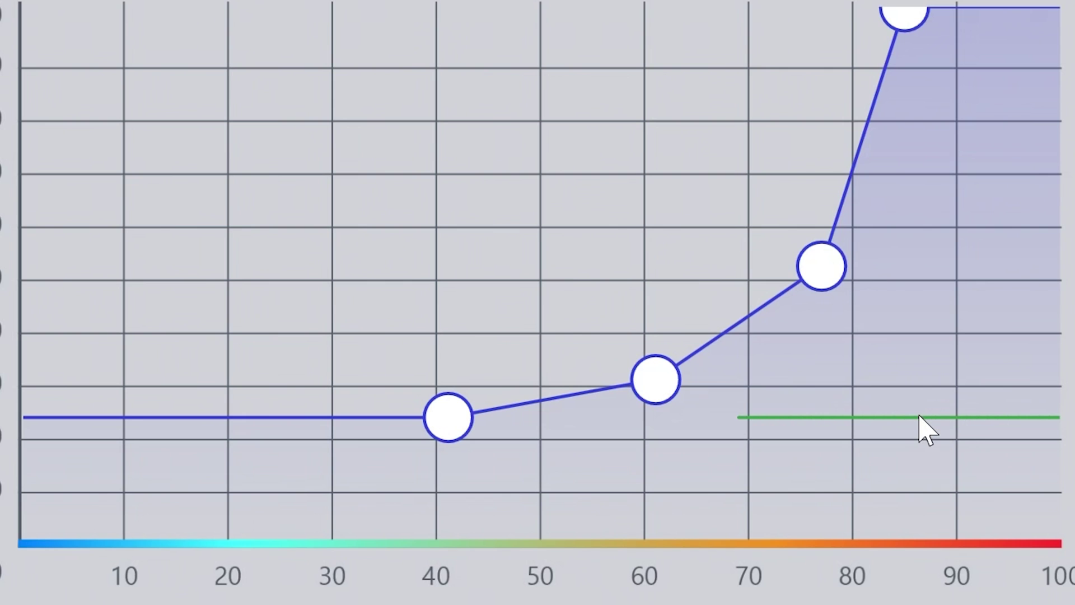
left_click_drag(439, 420, 448, 410)
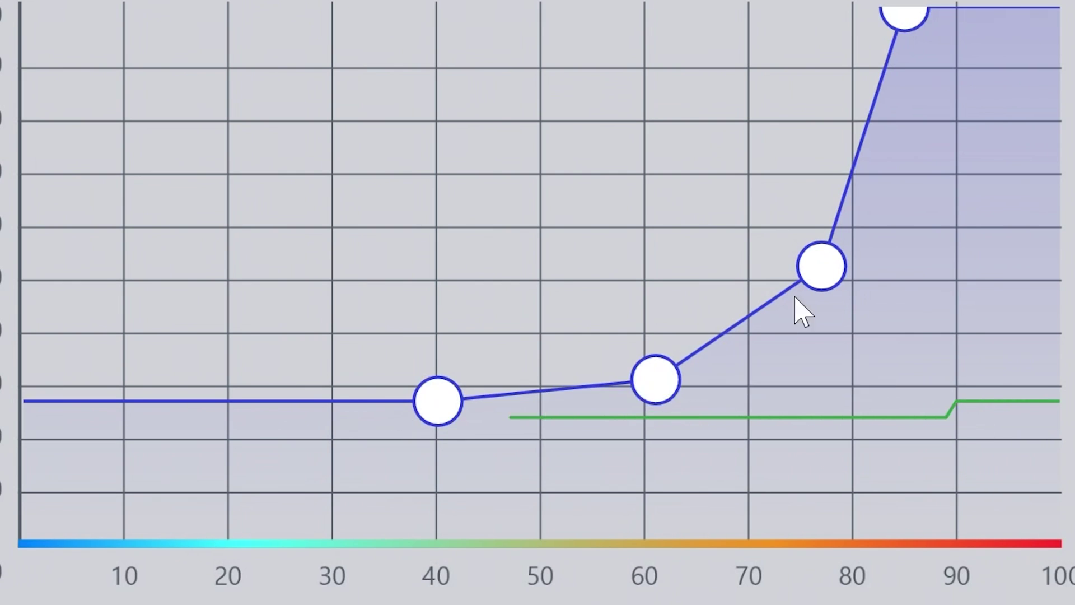
mouse_move(910, 23)
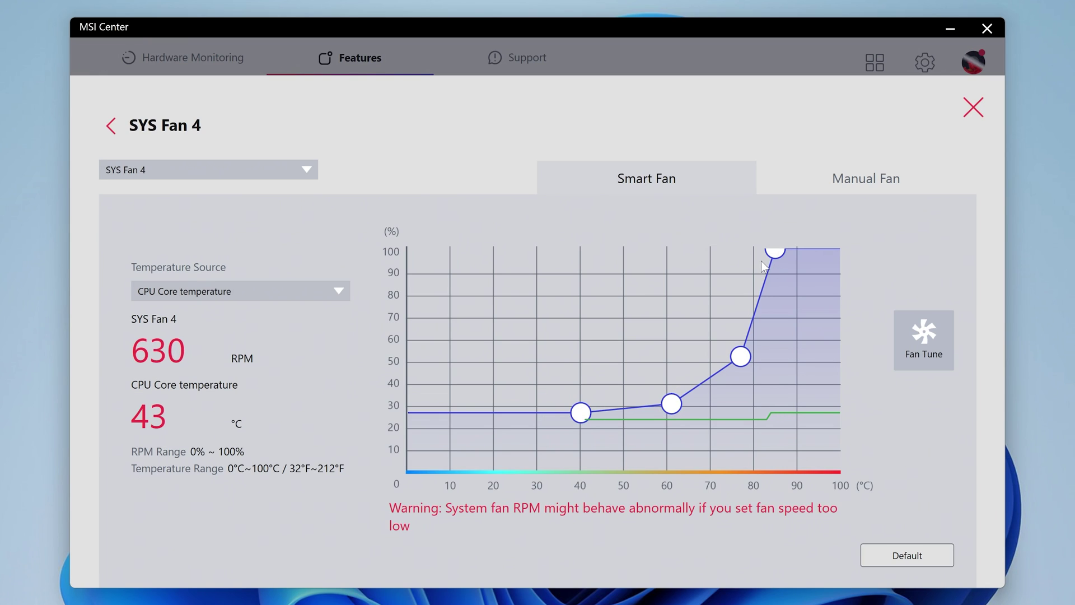
mouse_move(419, 413)
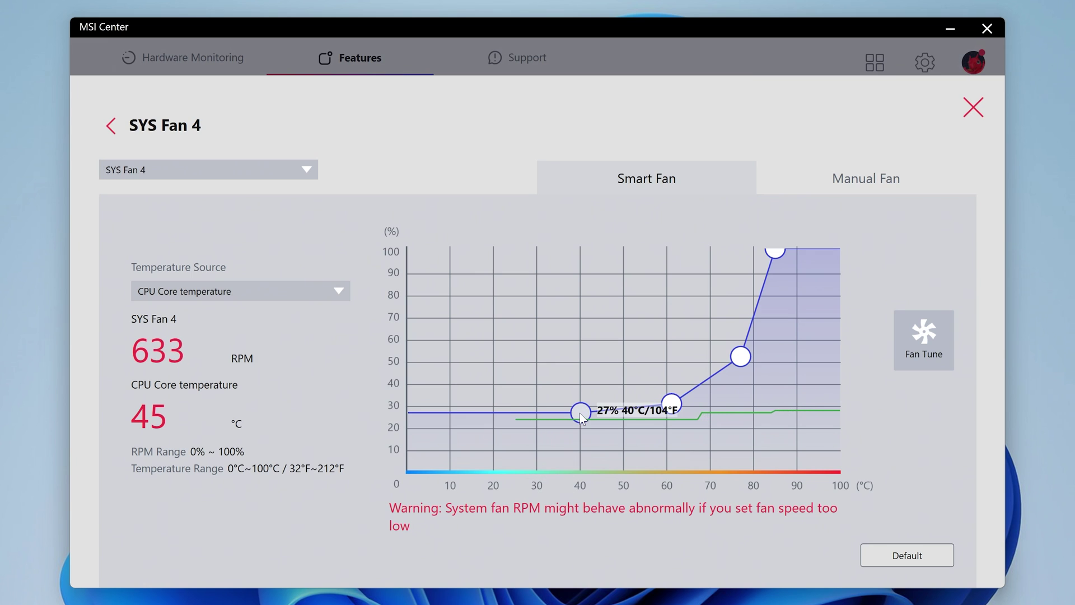
mouse_move(581, 423)
left_mouse_down()
mouse_move(580, 469)
mouse_move(580, 419)
left_mouse_up()
mouse_move(580, 468)
mouse_move(579, 430)
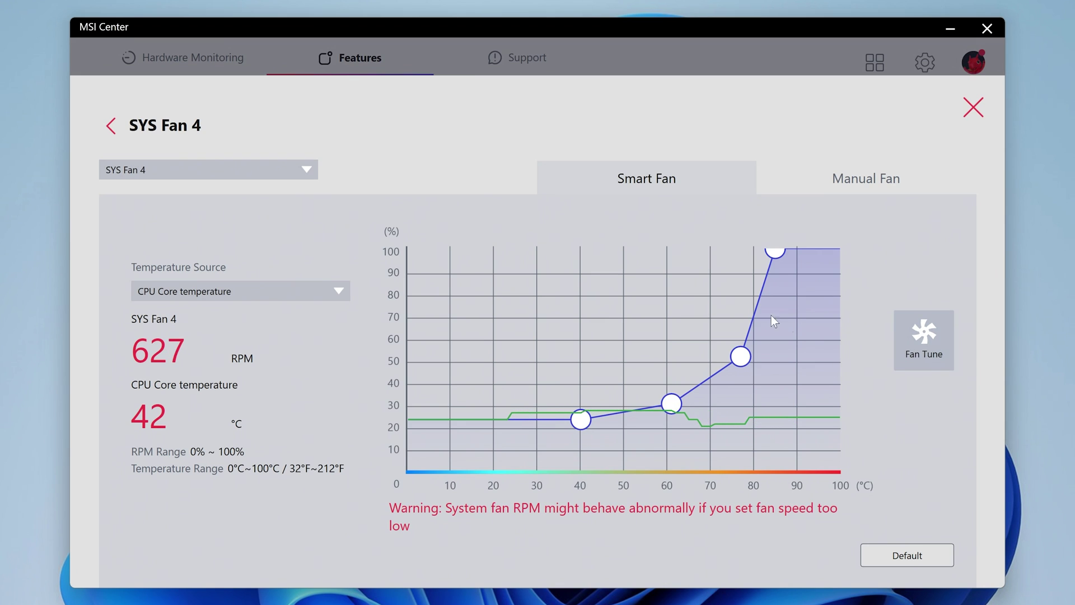
left_click(236, 175)
Step: Dismiss the fan list, close Profile Setting, and exit the MSI Center window
left_click(114, 126)
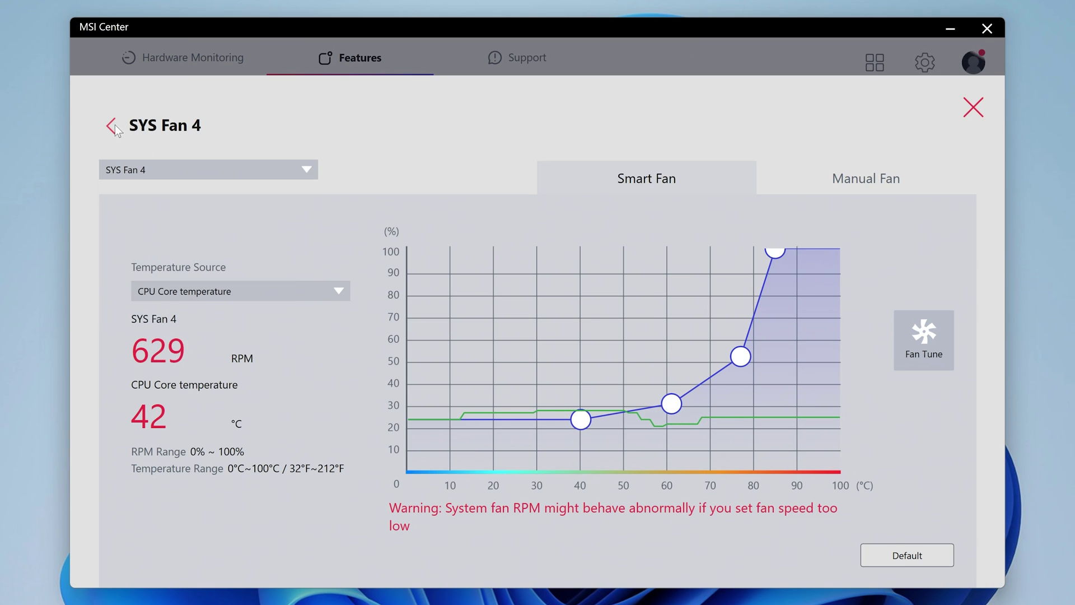
left_click(109, 127)
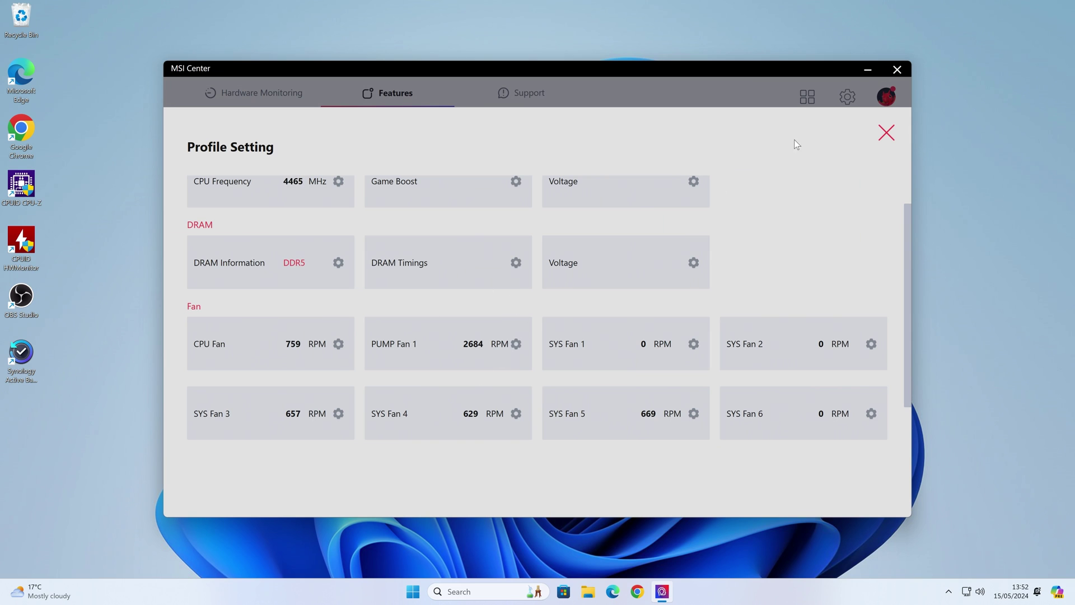
left_click(887, 133)
left_click(896, 70)
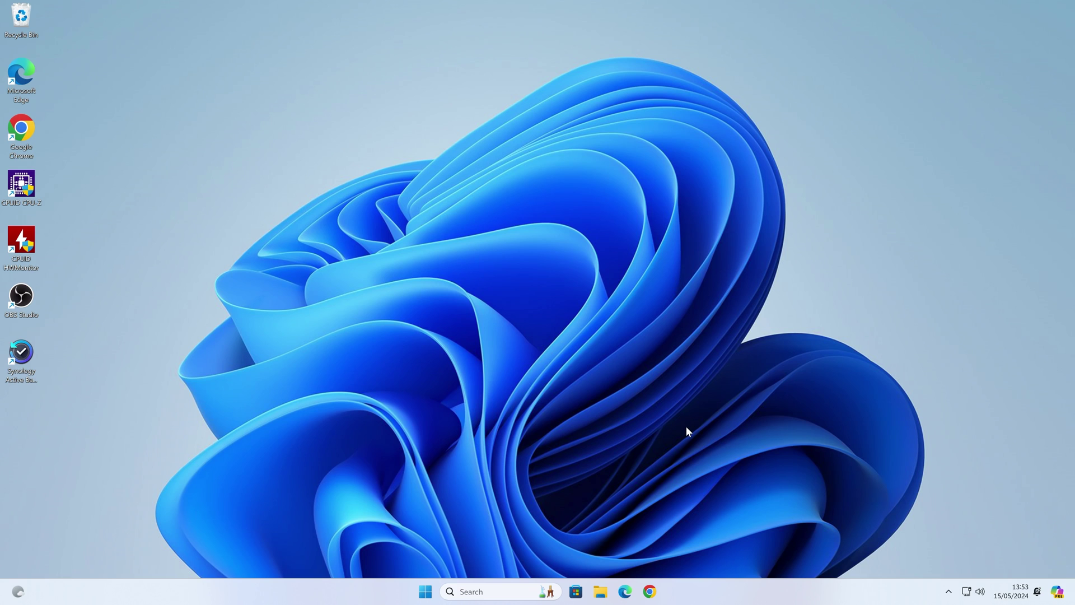
Step: Relaunch MSI Center from the tray and show the Customize profile's Fan tiles
left_click(948, 591)
left_click(914, 558)
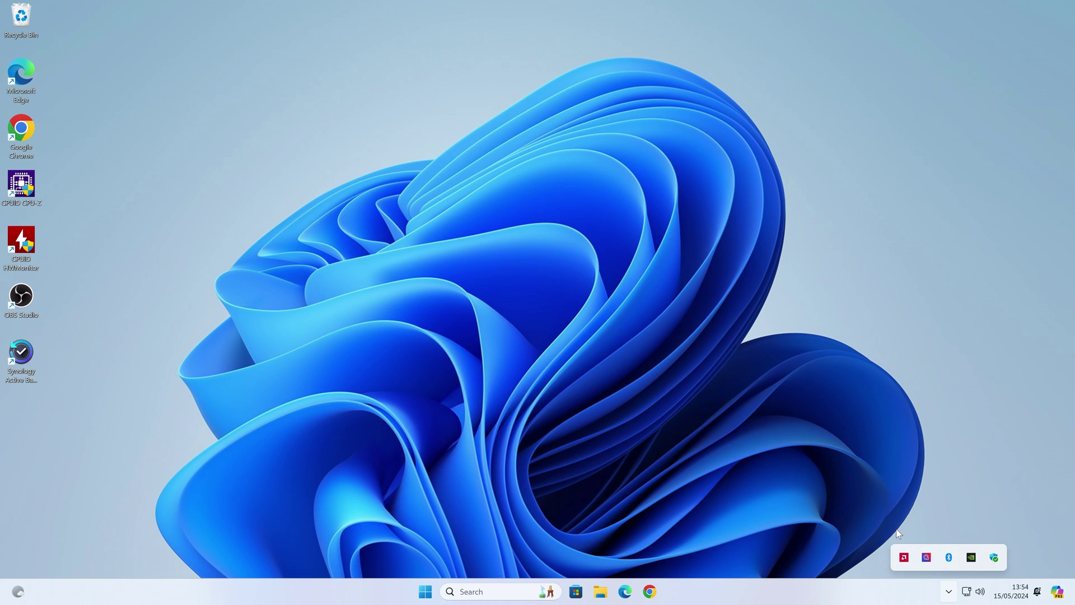
left_click(927, 558)
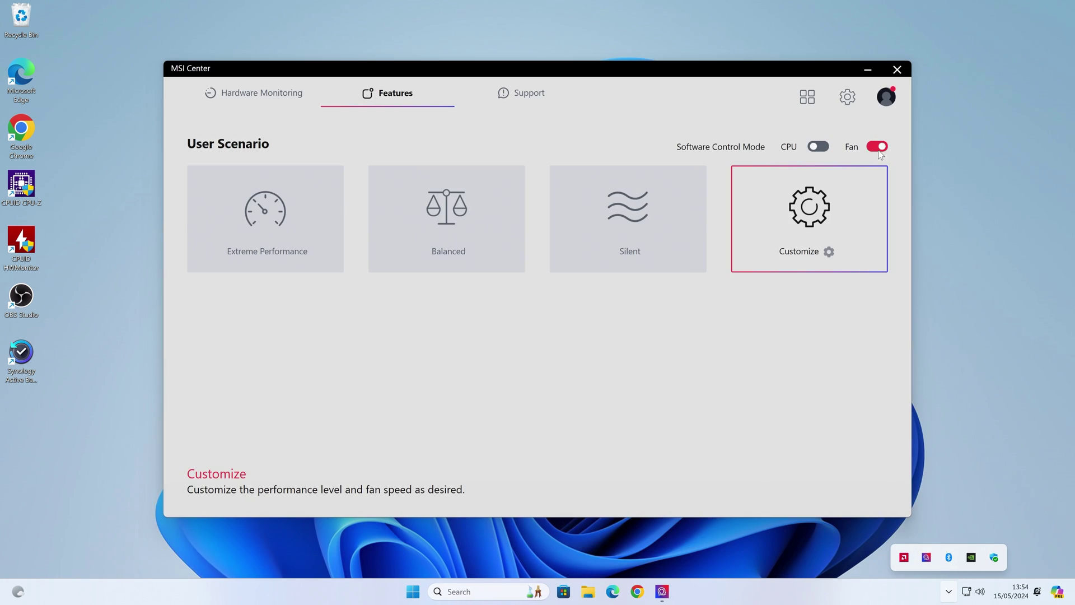
left_click(829, 250)
scroll(651, 308, "down", 2)
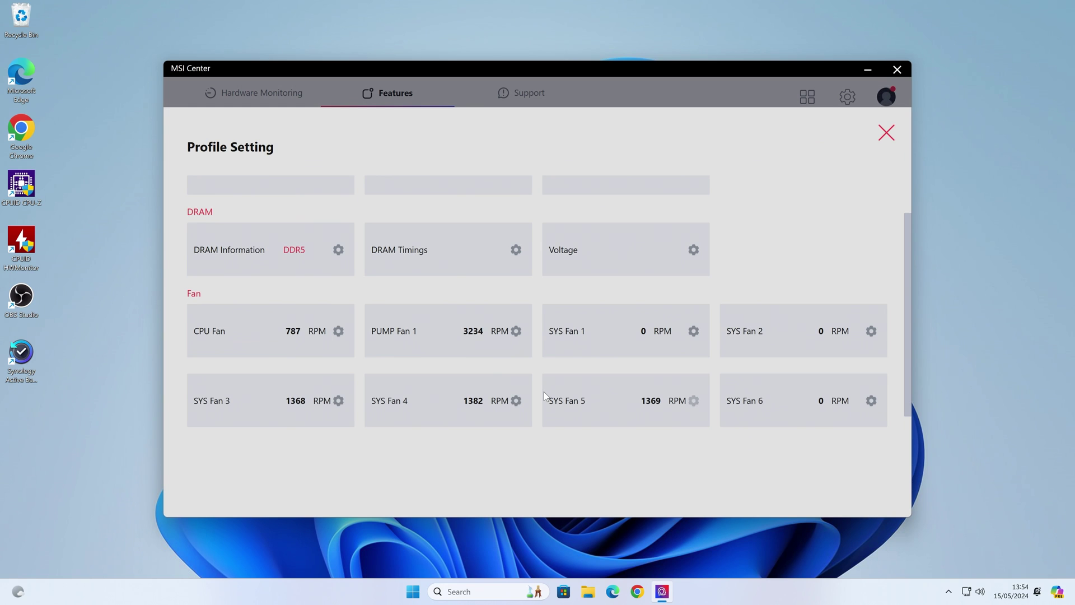
Step: Lower SYS Fan 5's 61 °C curve point from about 45% to about 41%
left_click(694, 401)
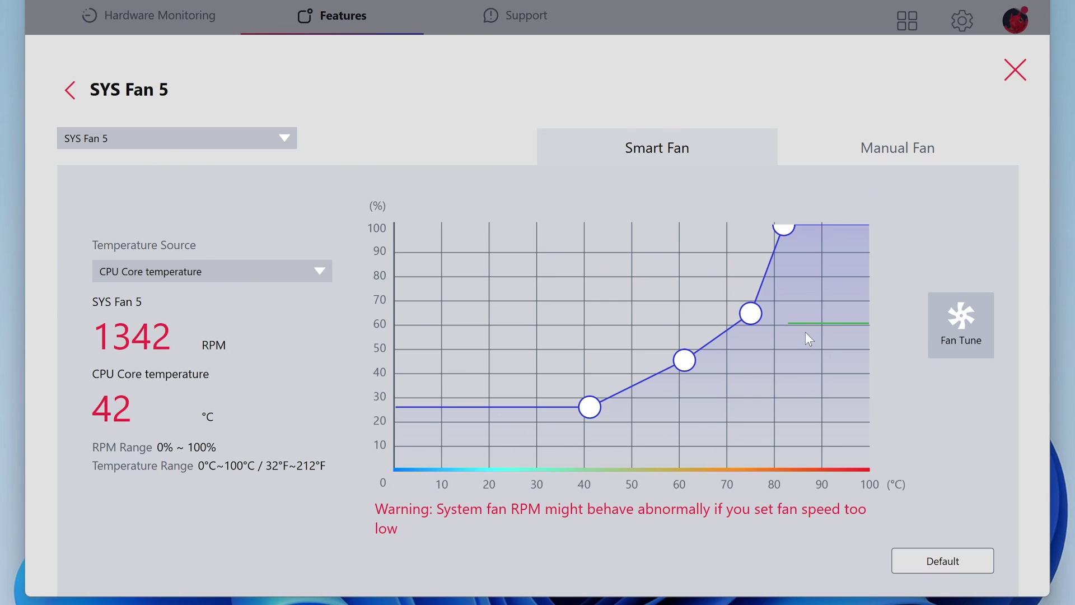
mouse_move(589, 410)
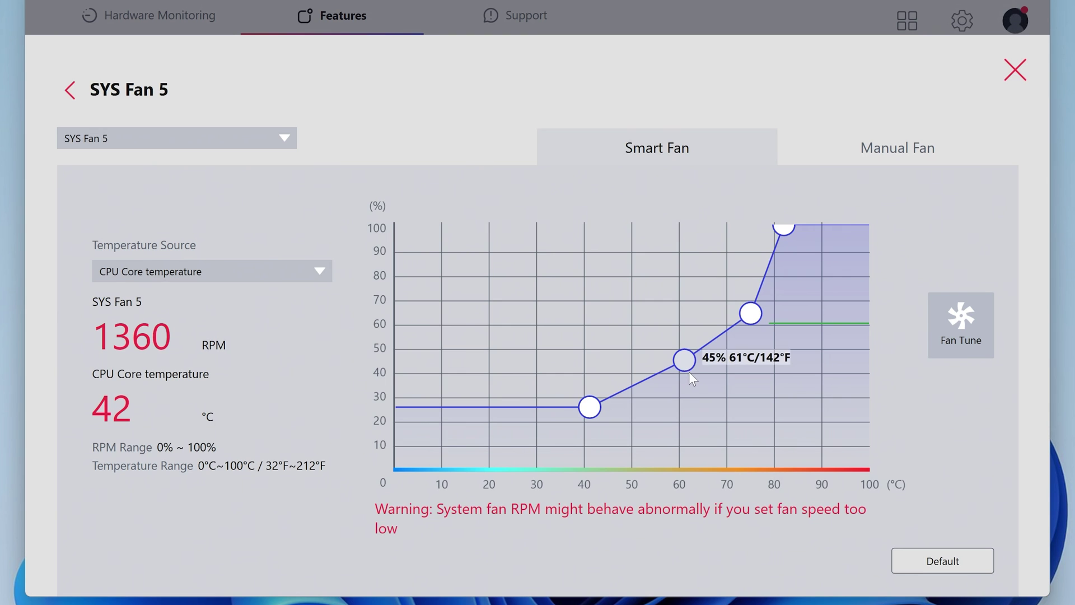
left_click_drag(689, 361, 691, 371)
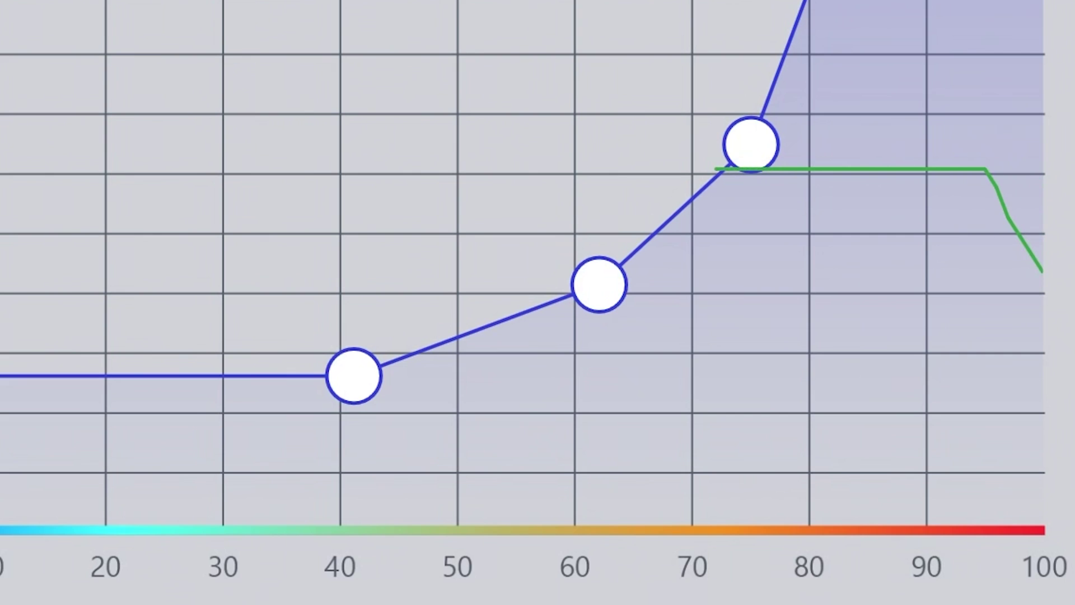
Step: Switch to SYS Fan 4 and raise its 60 °C curve point to 34%
left_click(247, 143)
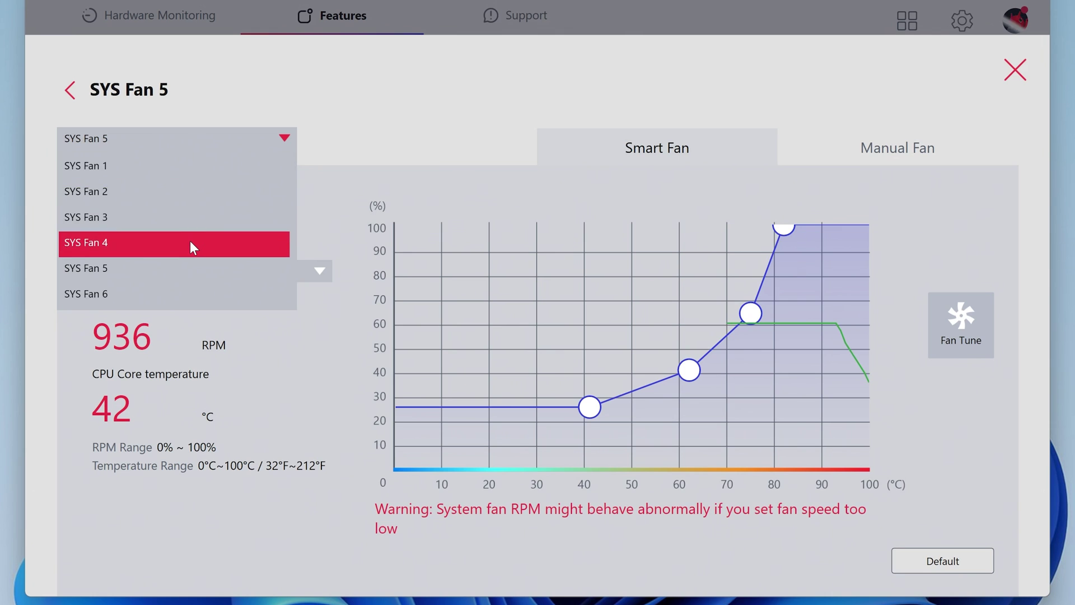
left_click(190, 242)
left_click_drag(684, 395, 684, 387)
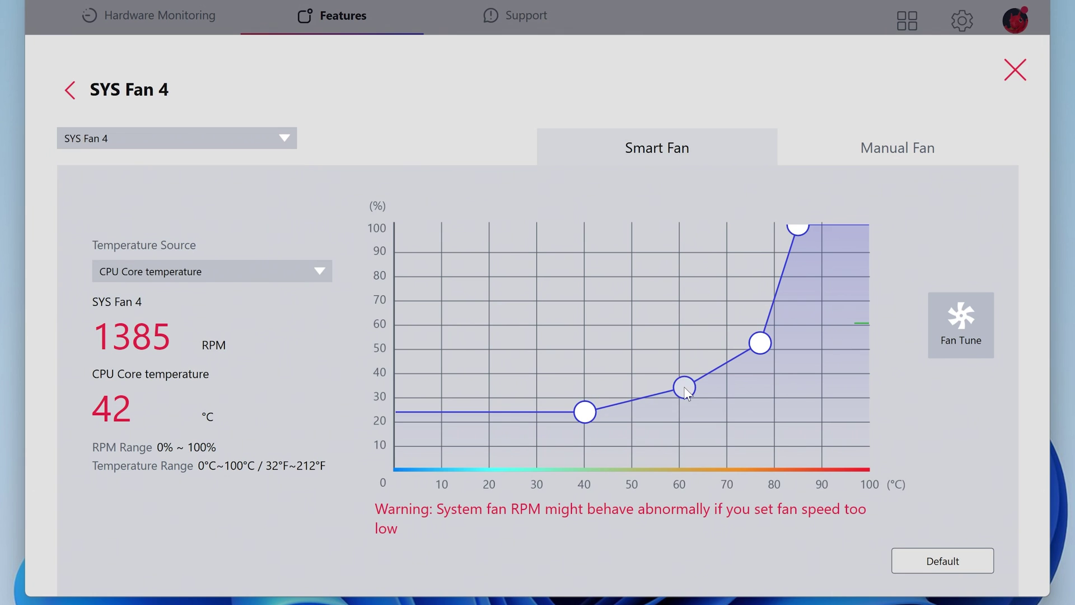
Step: Check the SYS Fan 3 curve, then return to the fan overview
left_click(270, 140)
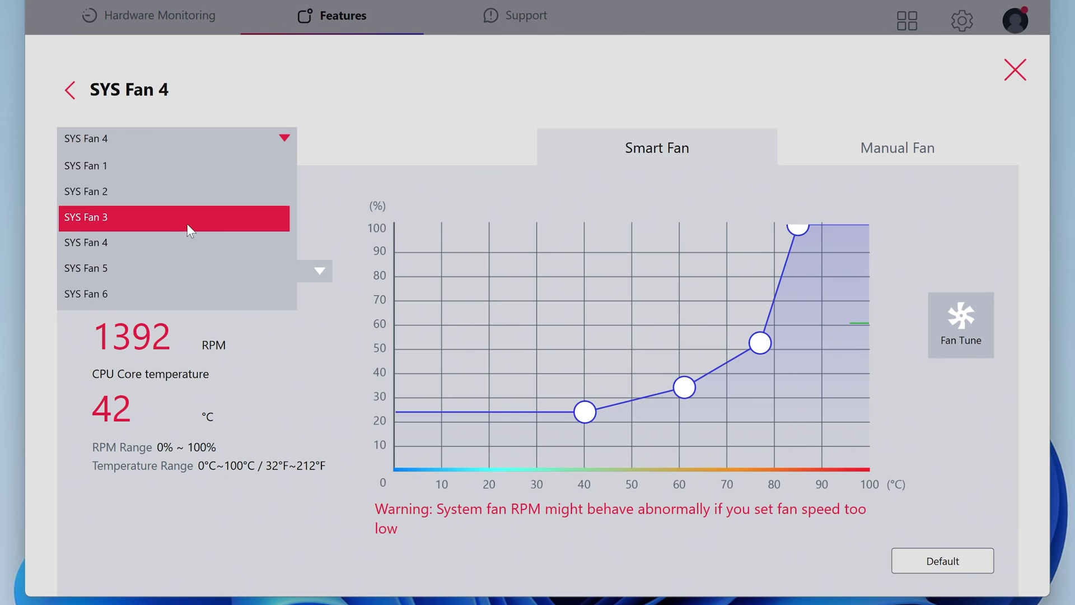
left_click(190, 227)
mouse_move(696, 373)
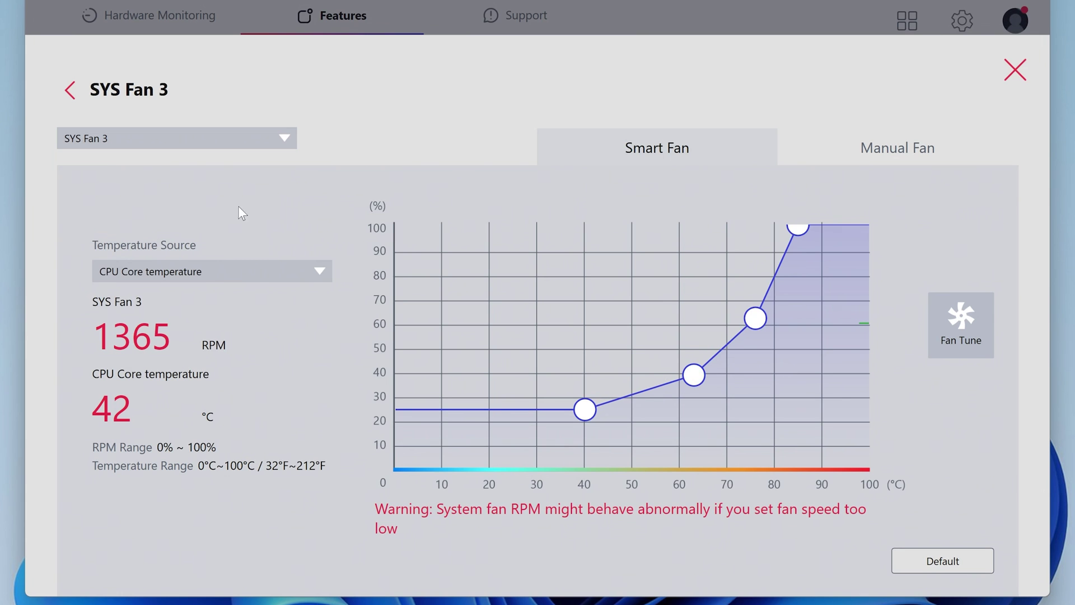
left_click(281, 139)
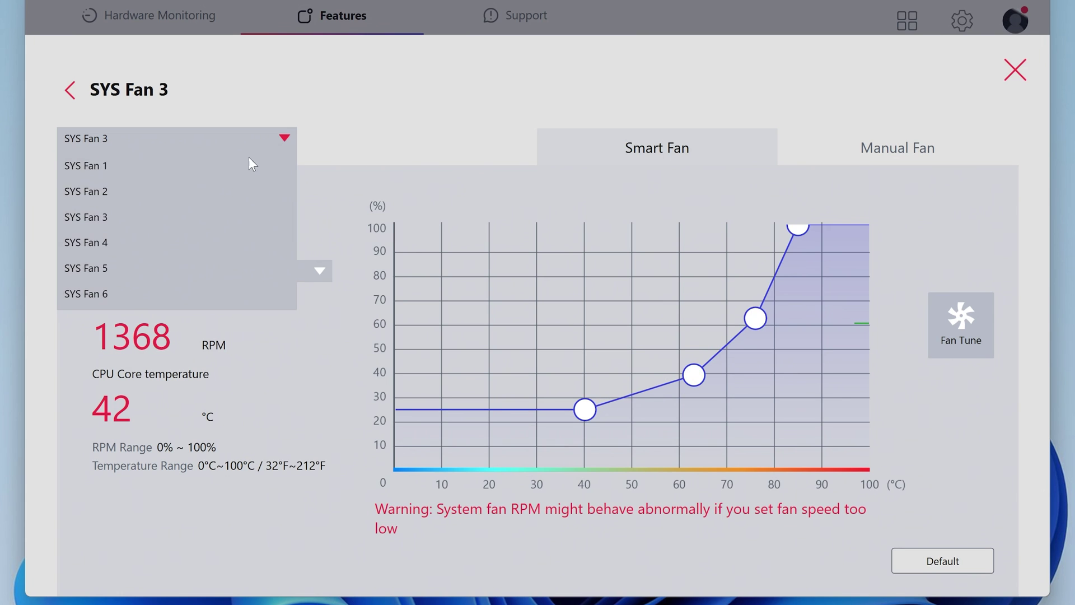
left_click(75, 87)
left_click(75, 87)
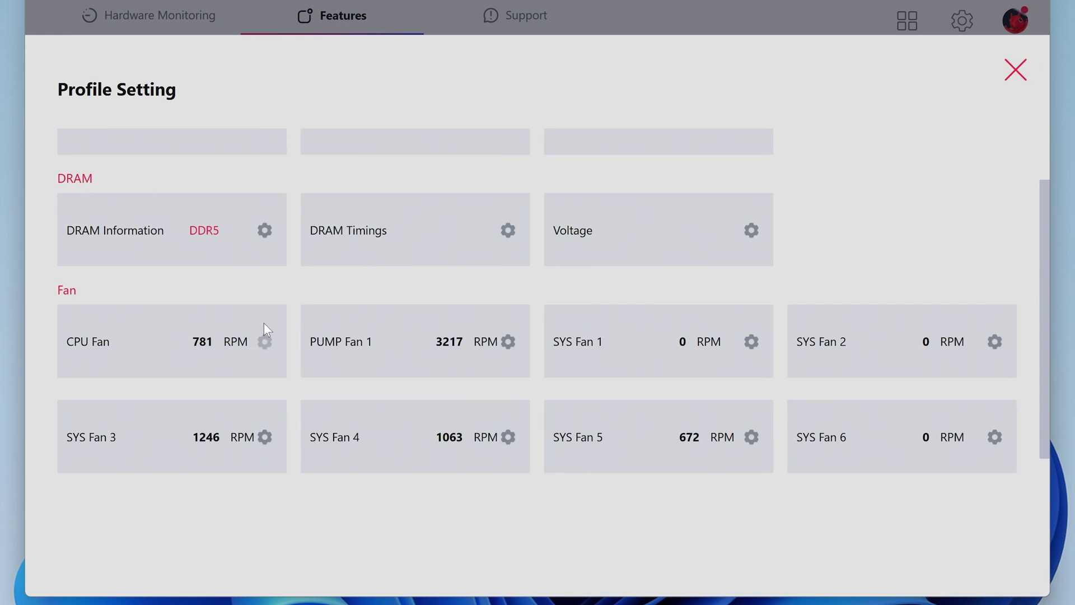
Step: View the CPU Fan curve, then open PUMP Fan 1's Smart Fan curve
left_click(262, 336)
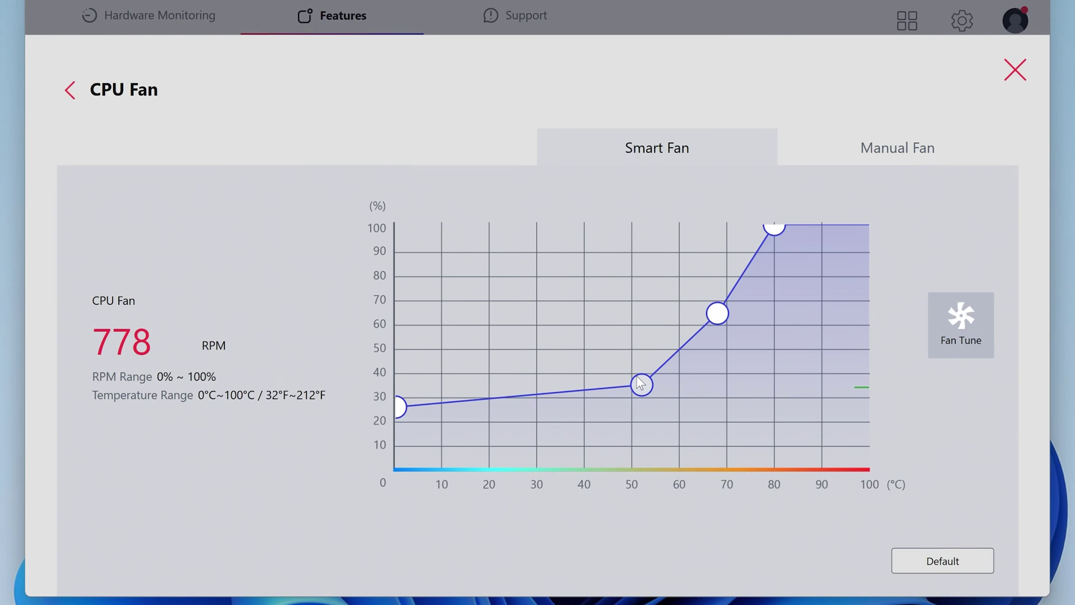
left_click(67, 91)
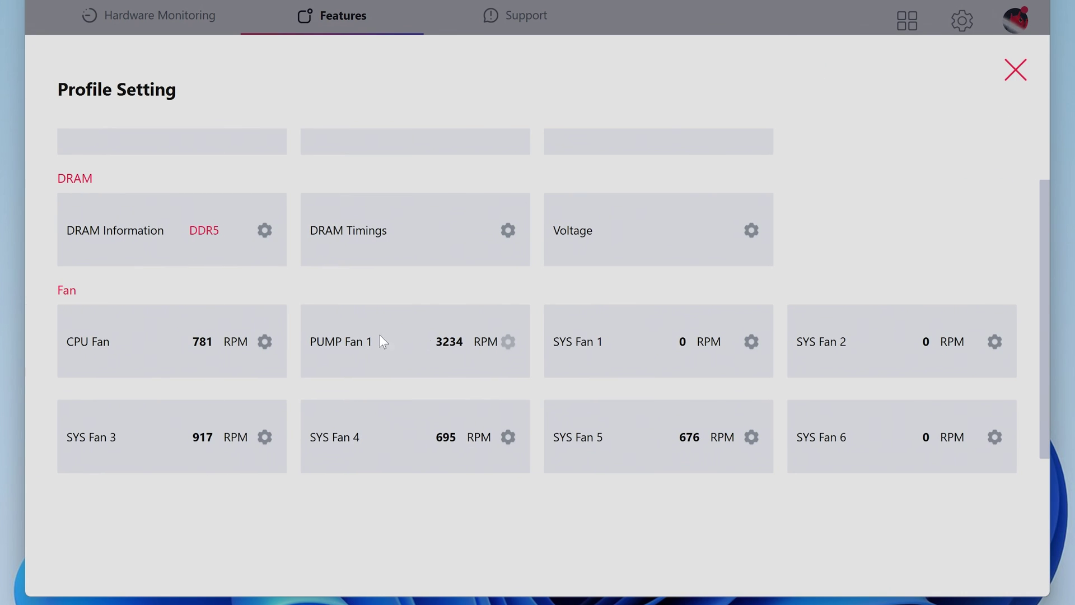
left_click(508, 343)
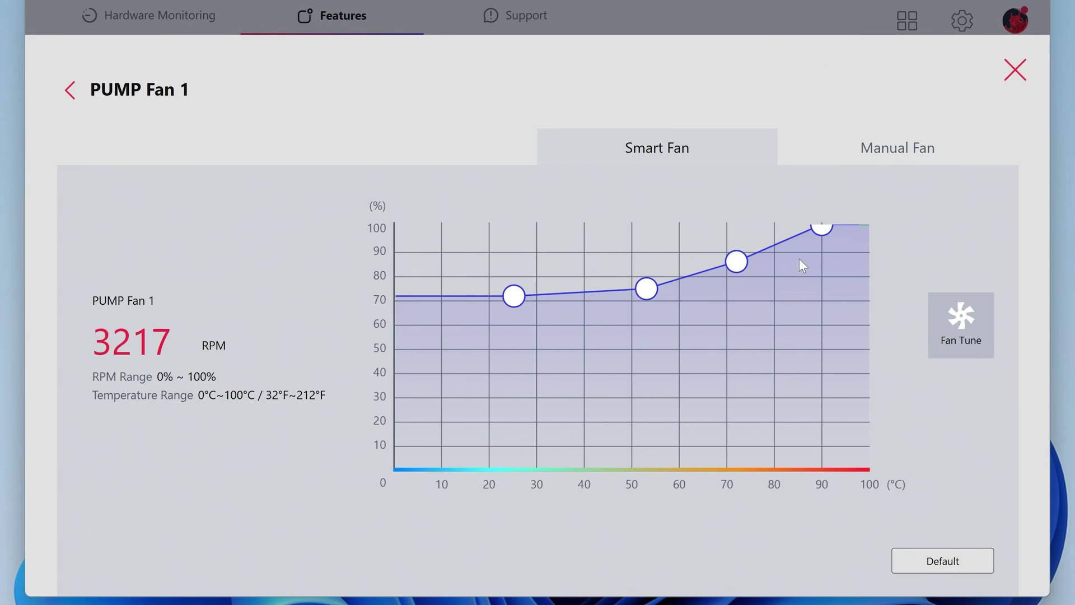
Step: Reshape PUMP Fan 1's curve, lowering the 25 °C point slightly, then close the panel
left_click_drag(514, 296, 514, 298)
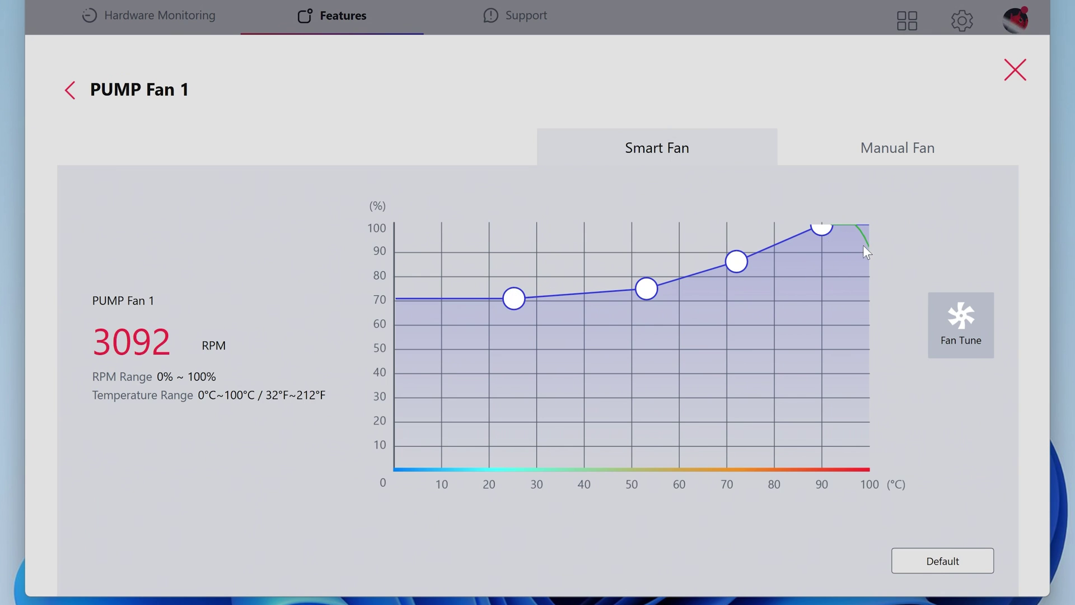
left_click_drag(864, 248, 860, 260)
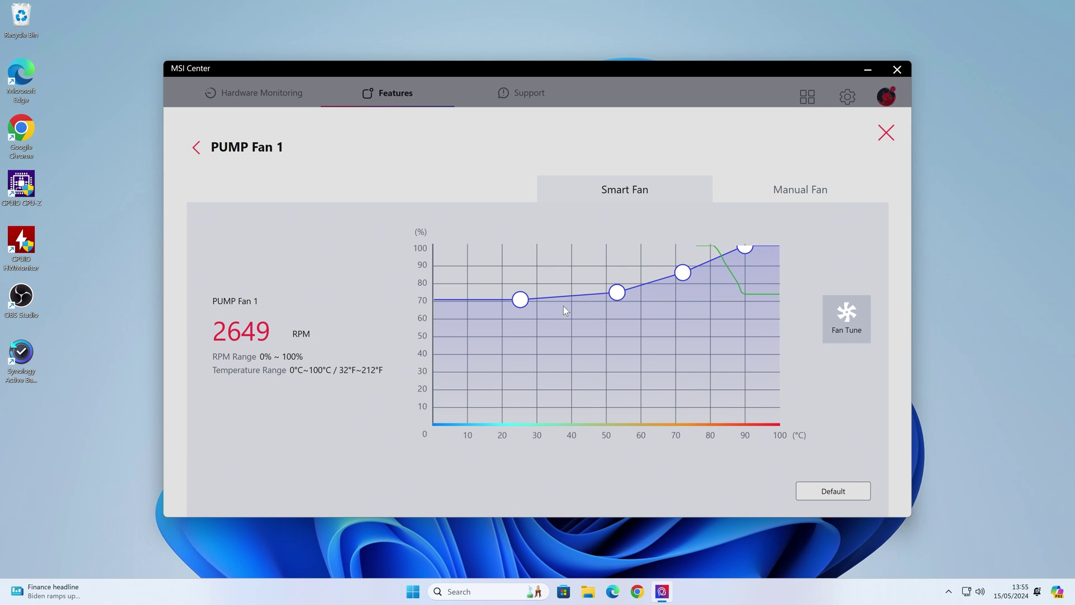
left_click(886, 133)
Step: Close MSI Center and go to Settings > Apps > Installed apps
key("alt+F4")
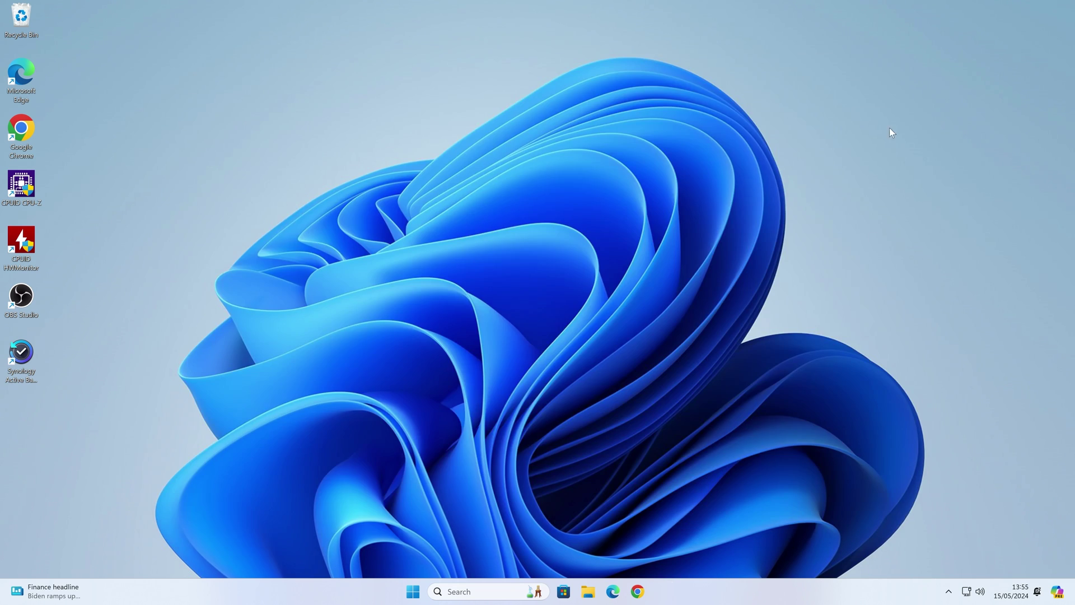
left_click(949, 592)
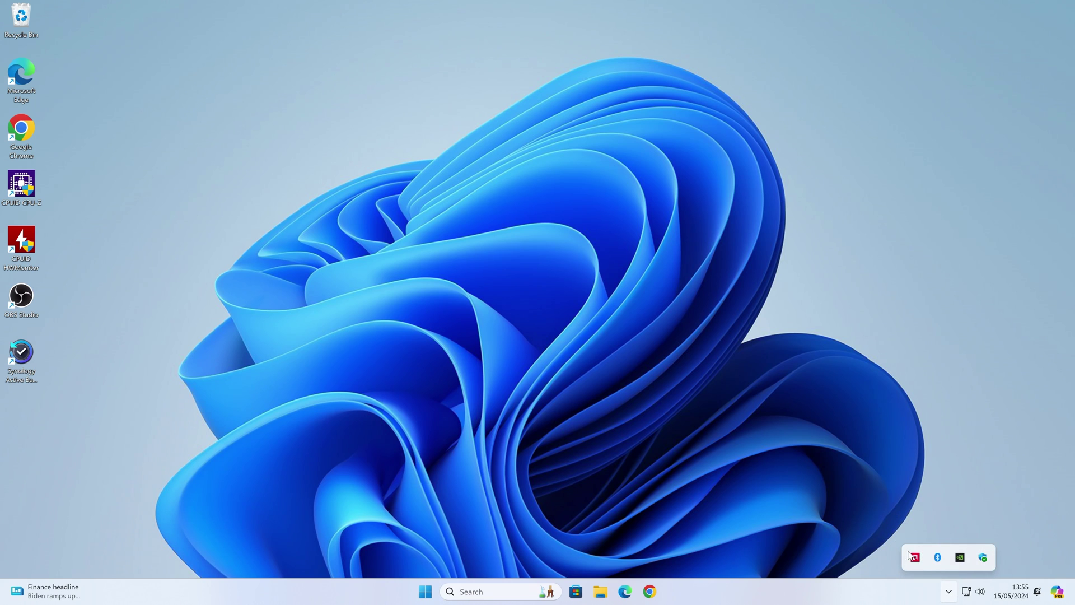
left_click(424, 591)
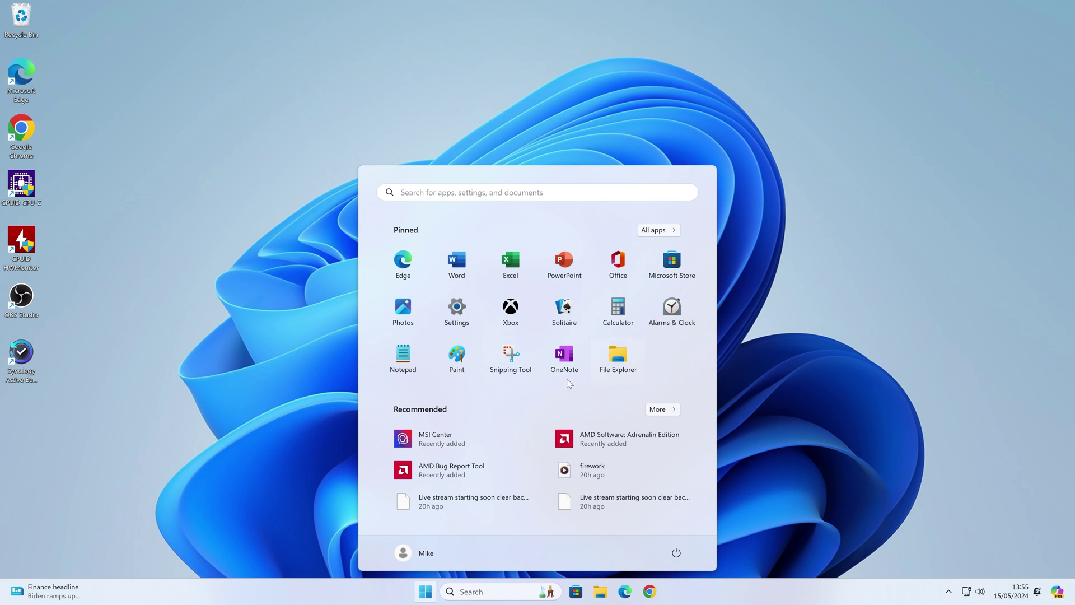
left_click(457, 309)
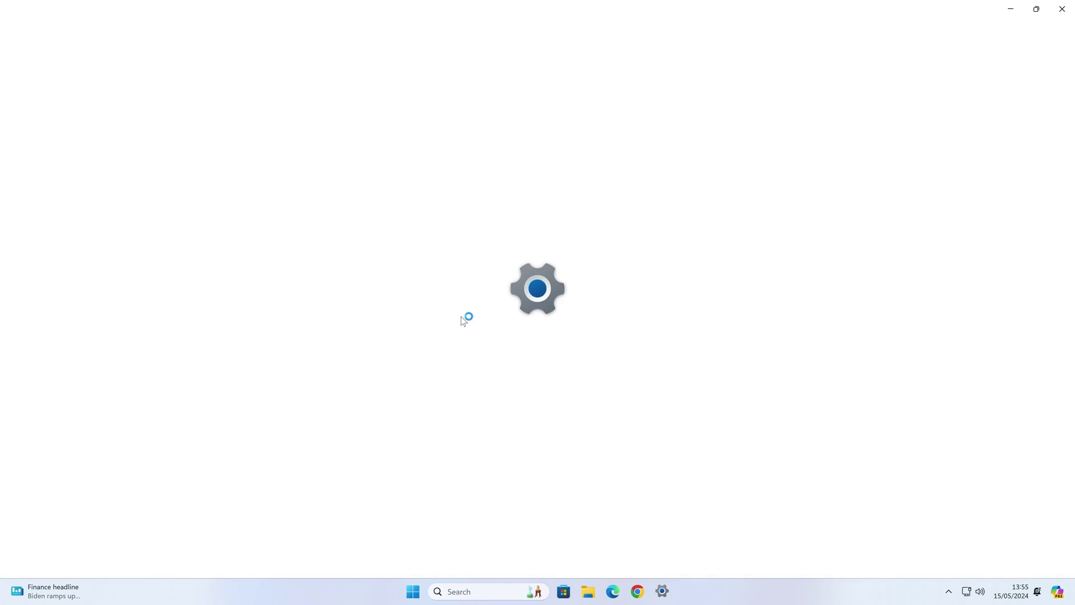
left_click(42, 232)
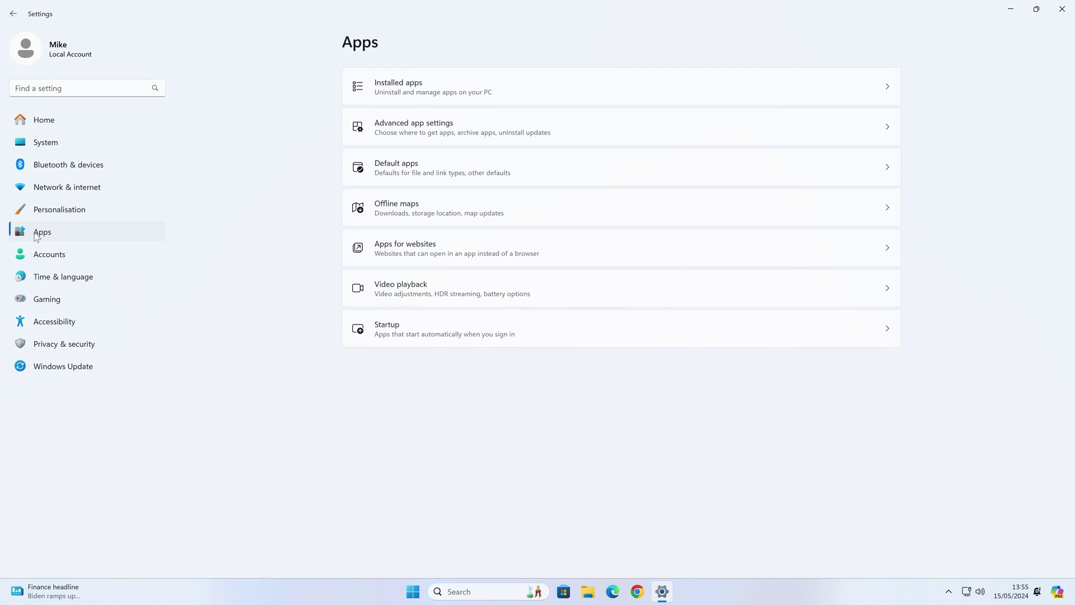
left_click(505, 90)
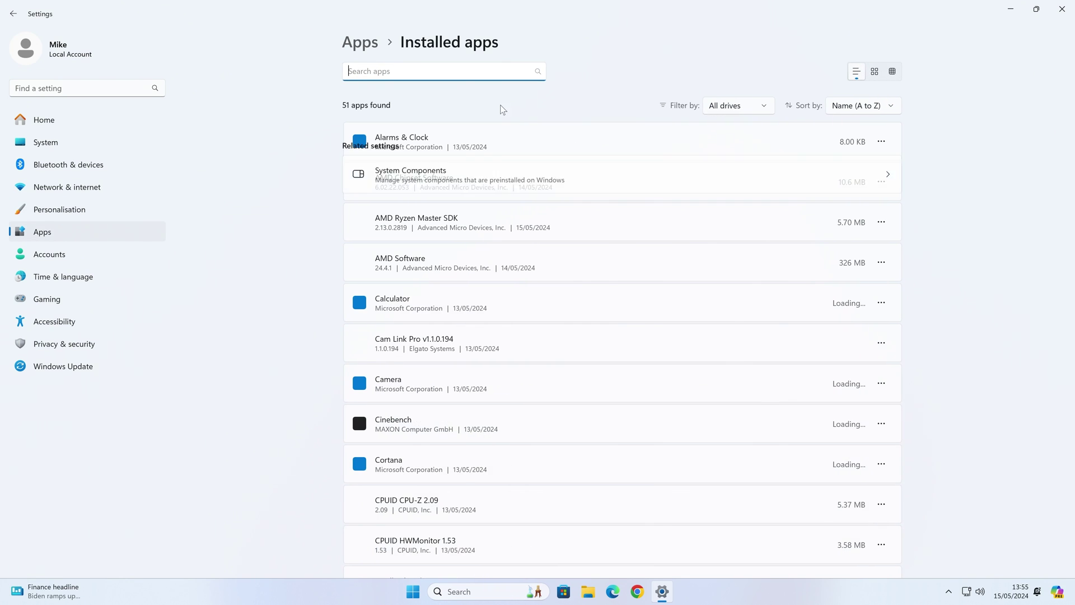
scroll(648, 313, "down", 15)
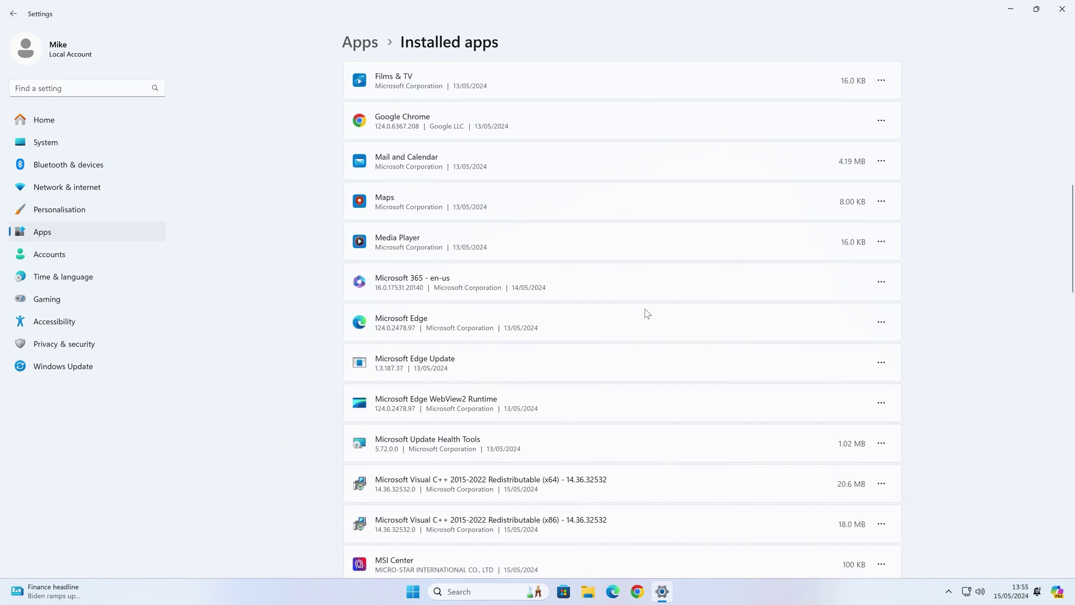
scroll(648, 313, "down", 3)
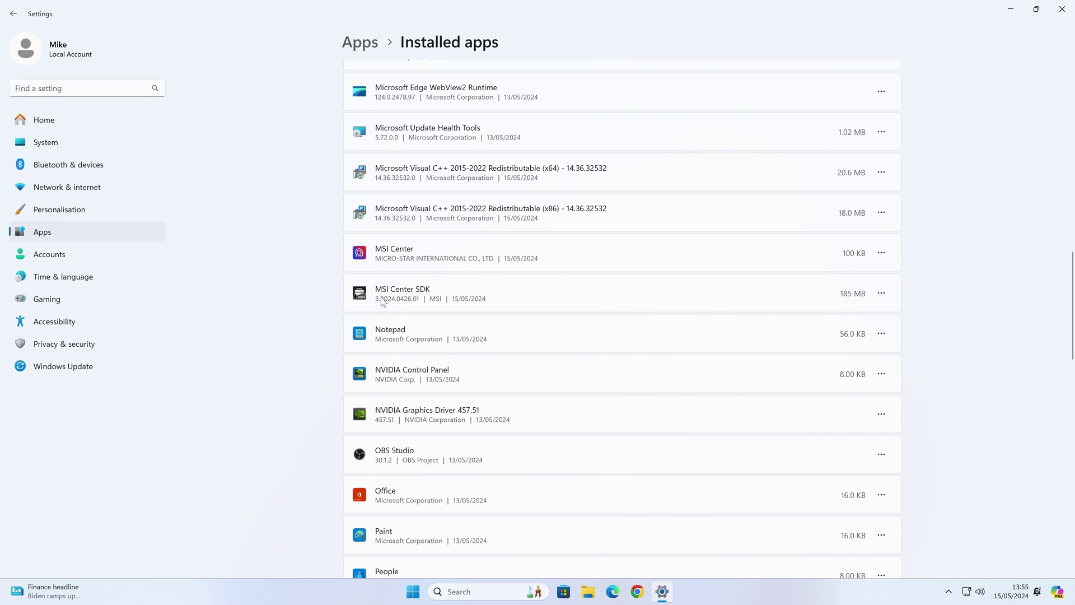
Step: Uninstall MSI Center
left_click(878, 256)
left_click(785, 313)
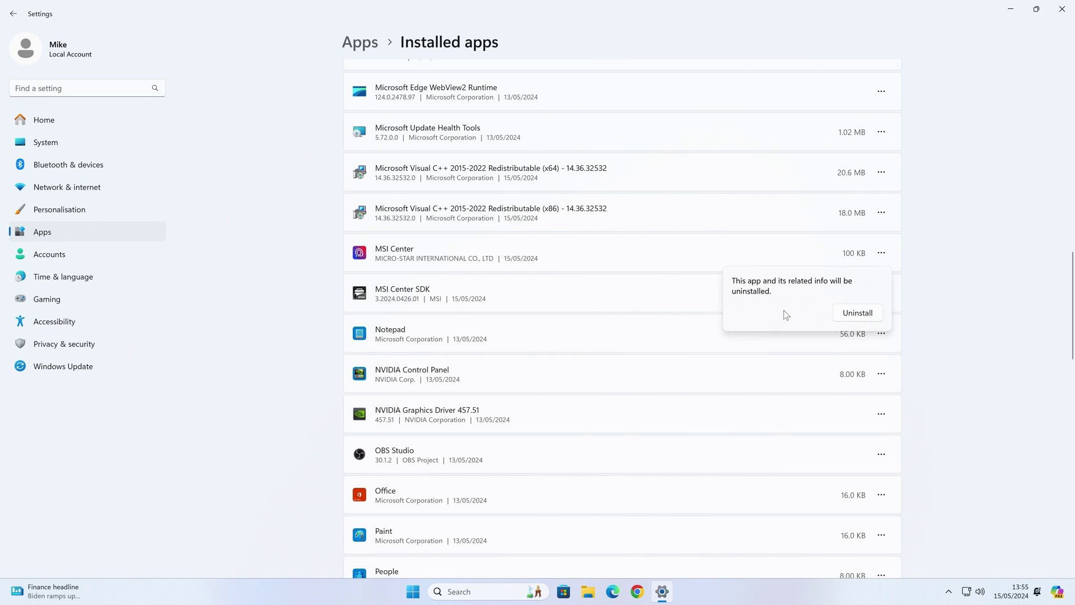
left_click(861, 317)
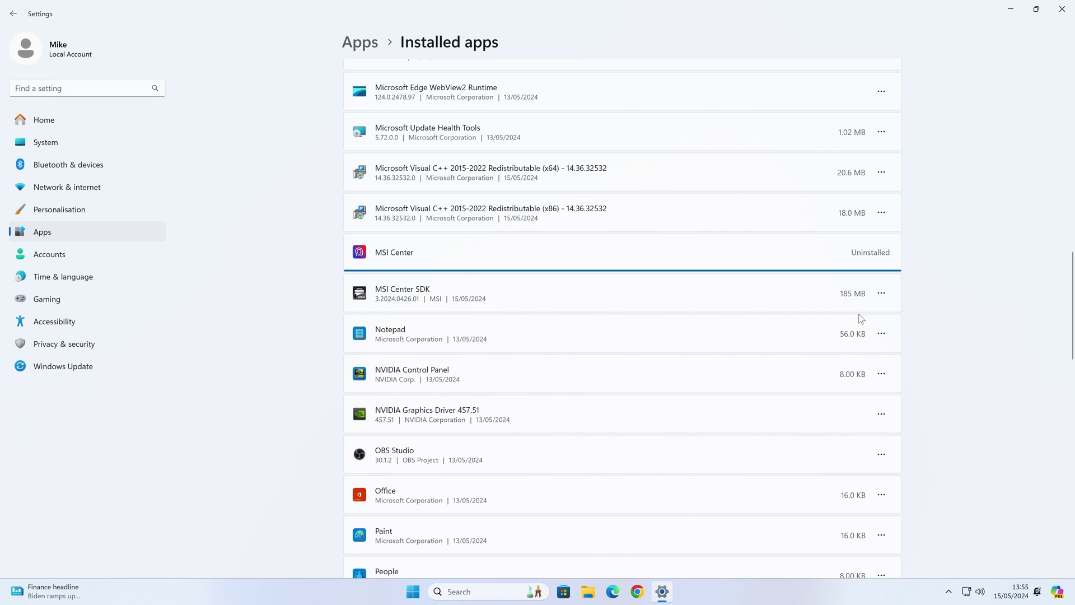
Step: Uninstall MSI Center SDK completely, acknowledge the success message, and close Settings
left_click(883, 257)
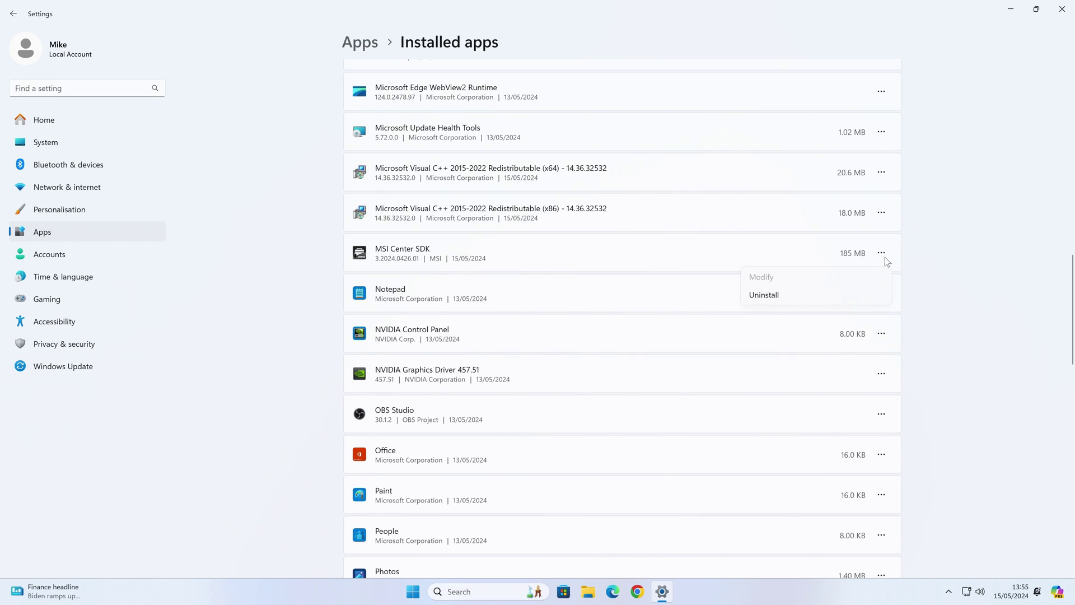
left_click(765, 296)
left_click(850, 316)
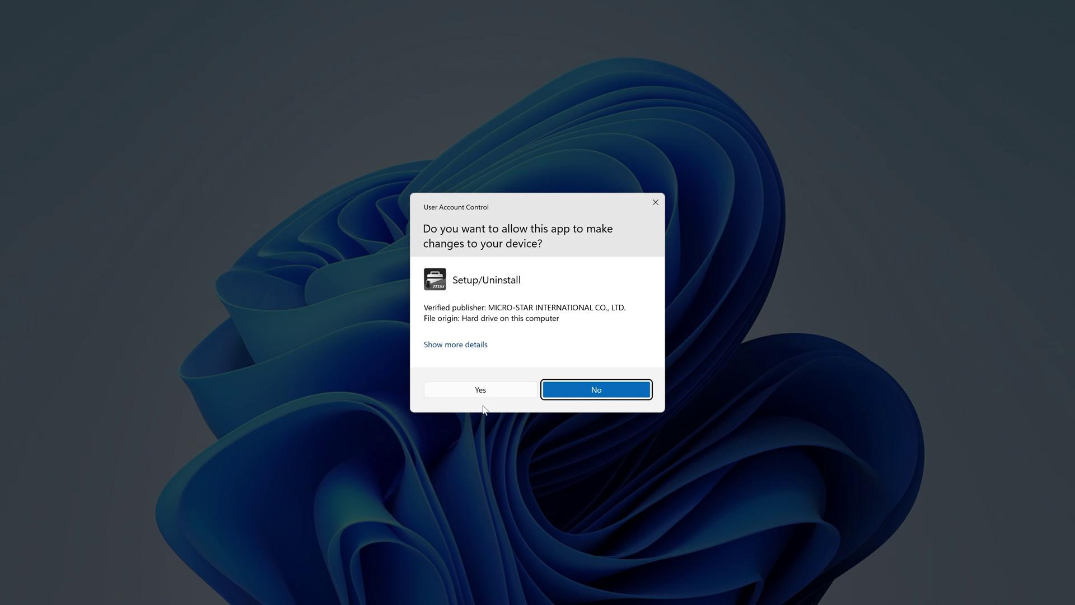
left_click(480, 396)
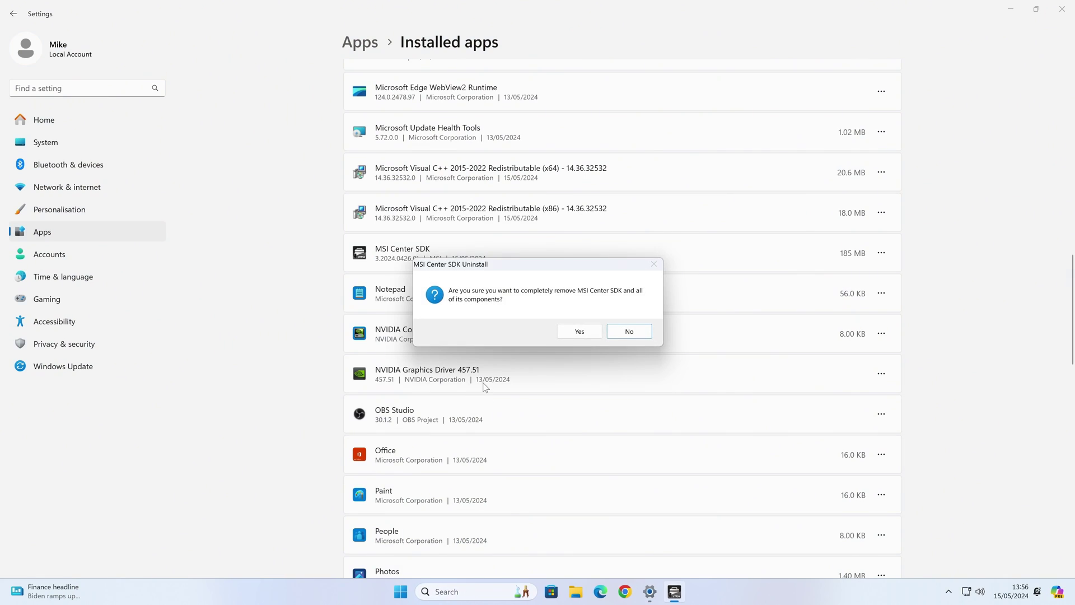
left_click(577, 331)
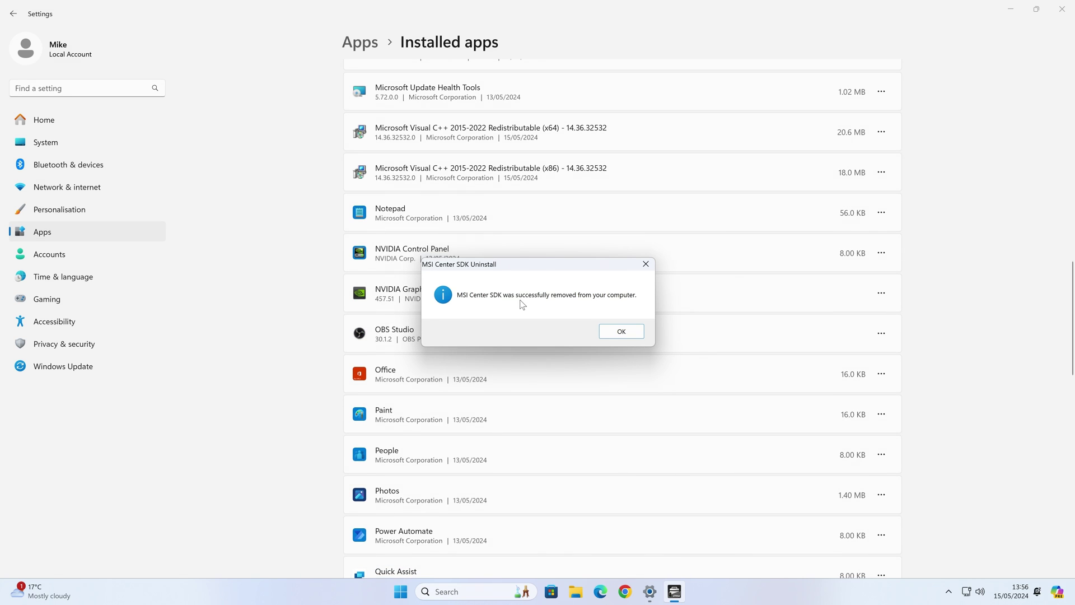
left_click(613, 331)
left_click(1060, 12)
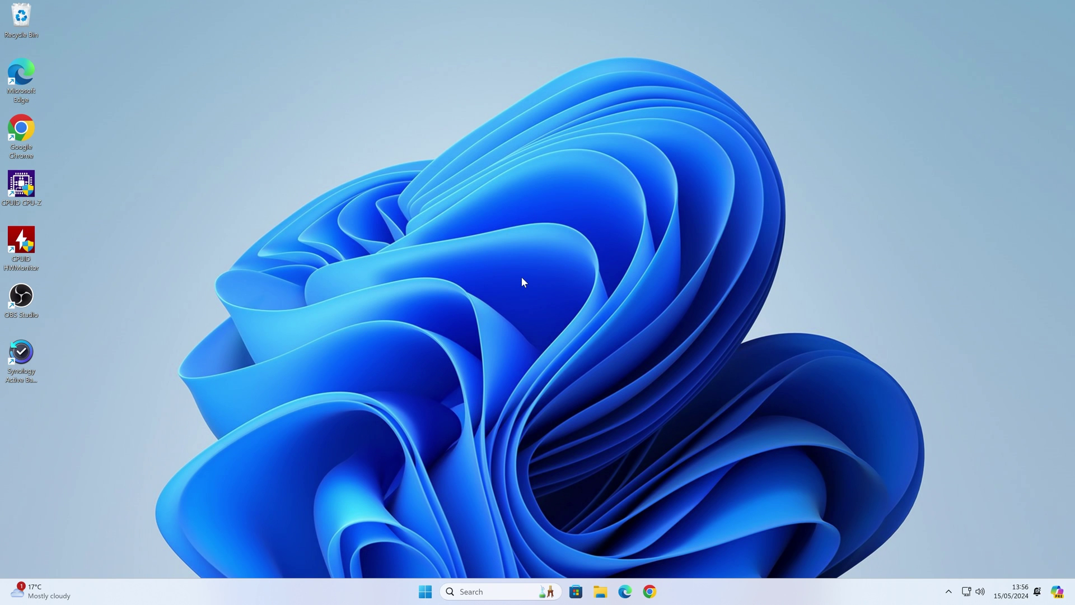
left_click(425, 591)
Step: Restart the PC, then launch Microsoft Store from the taskbar
left_click(673, 551)
left_click(670, 528)
left_click(575, 592)
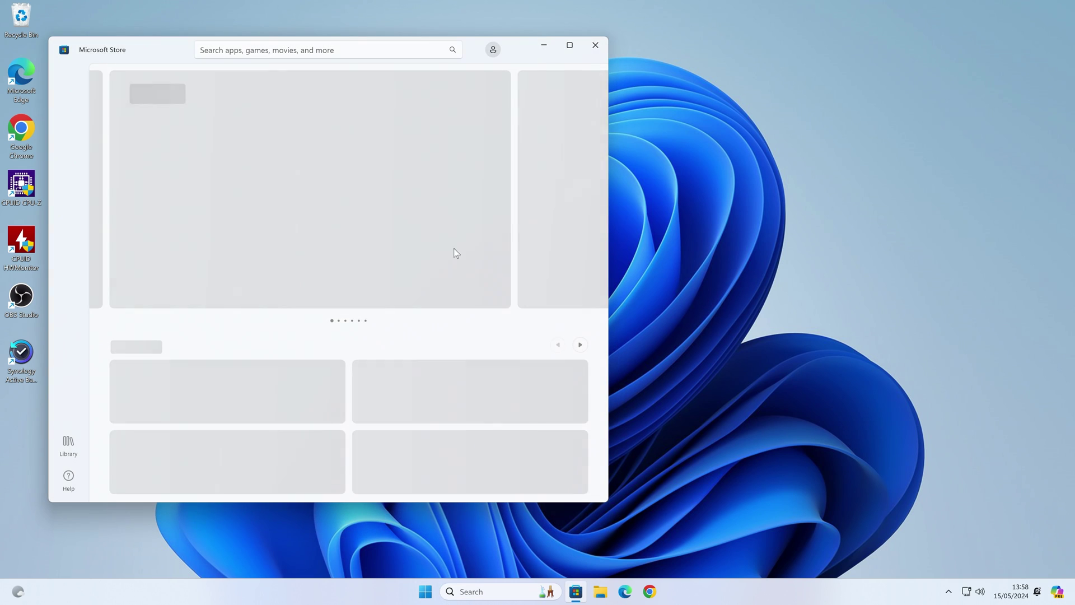
Step: Search the Microsoft Store for msi and open the MSI Center app page
left_click(311, 49)
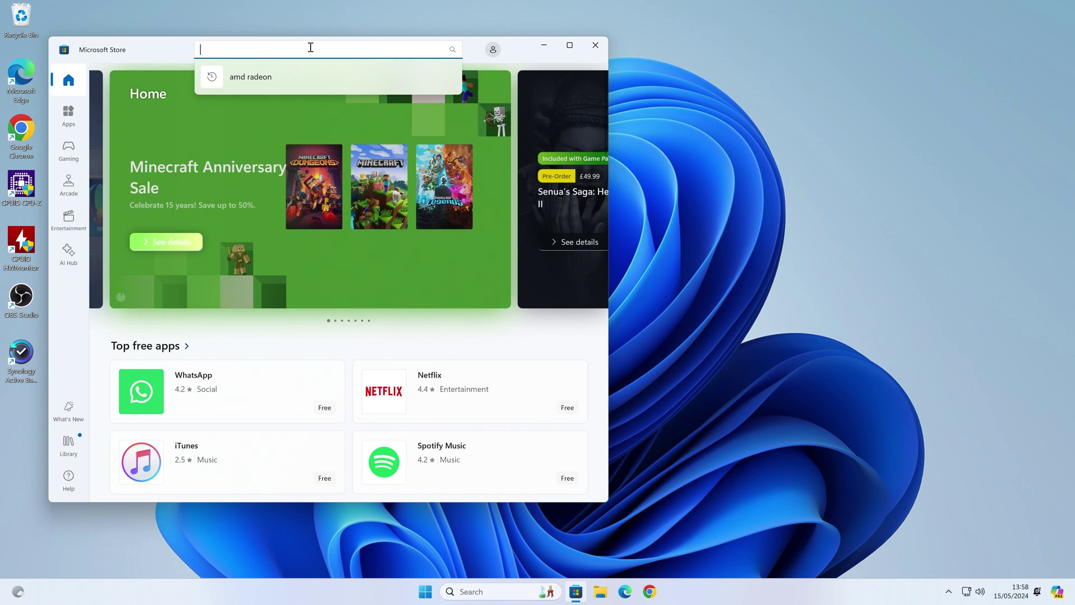
type("msi")
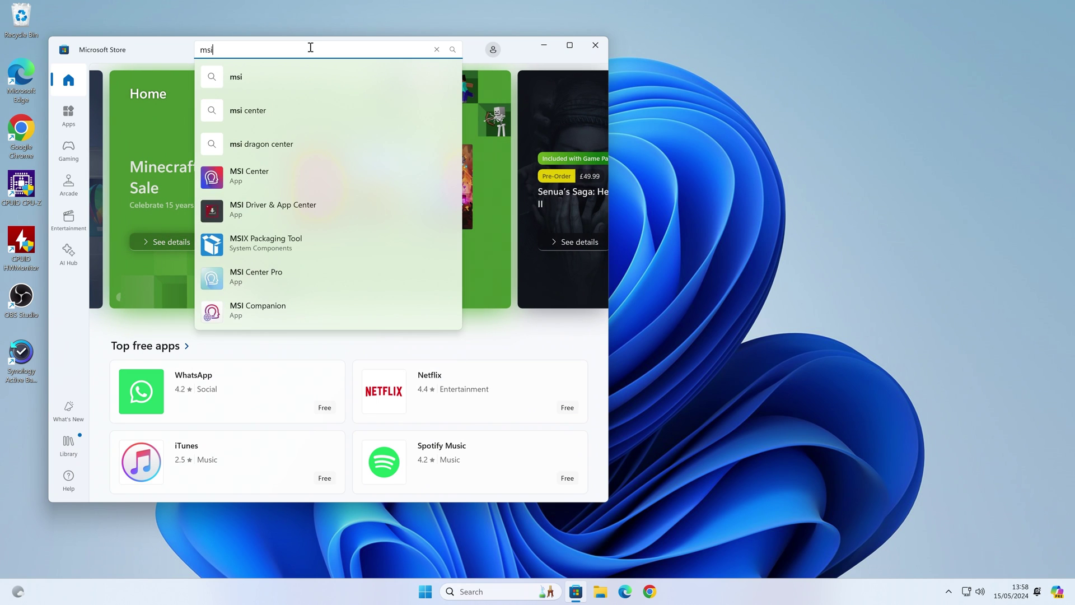
left_click(250, 178)
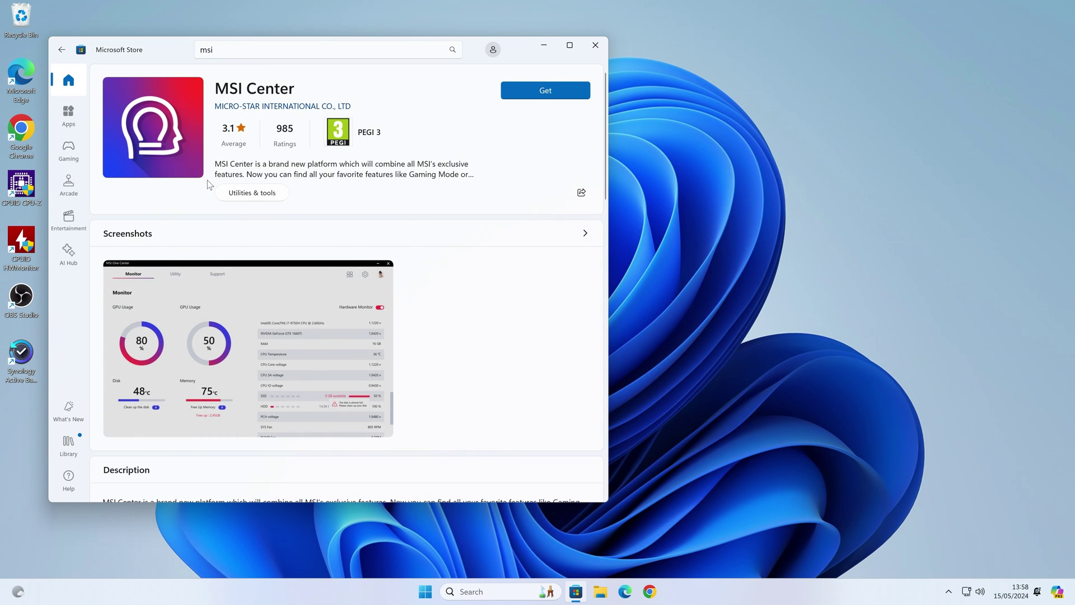
Step: Expand MSI Center's full release history, latest 2.0.36.0, then close the Store
scroll(408, 291, "down", 5)
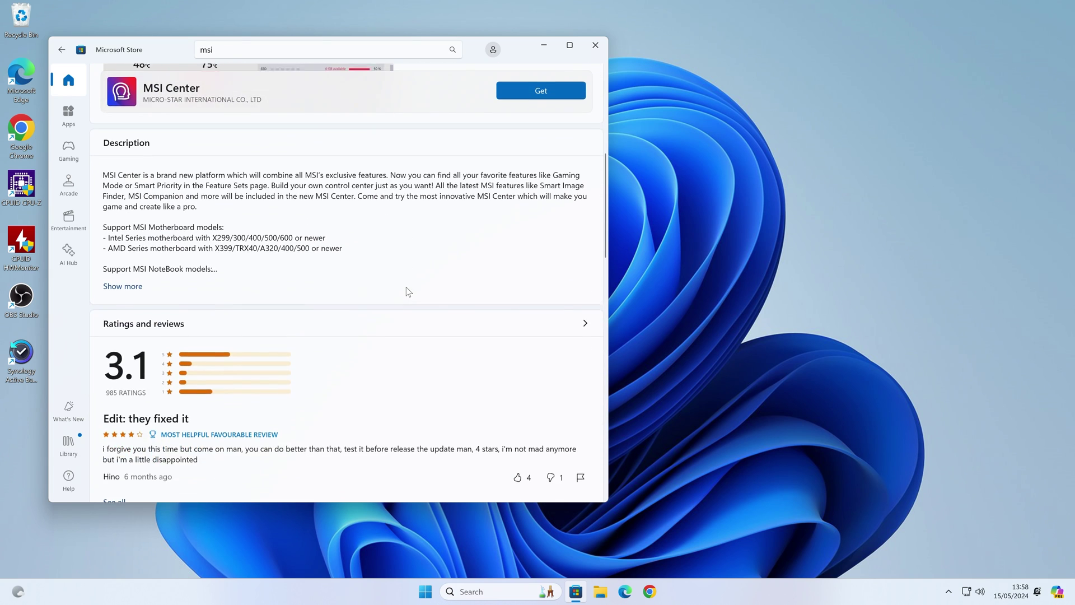
scroll(408, 292, "down", 3)
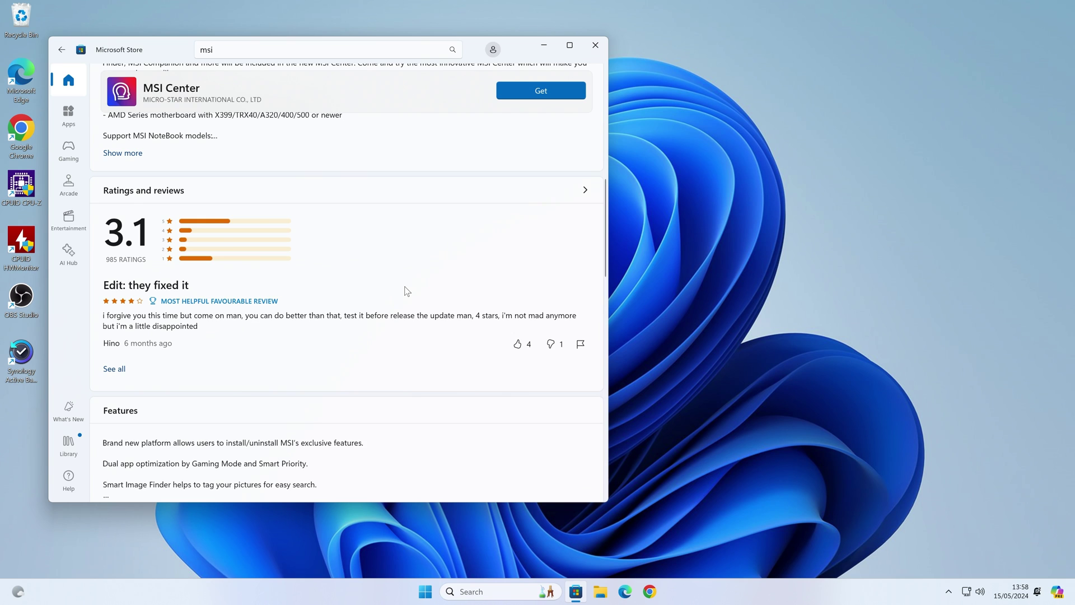
scroll(407, 291, "down", 6)
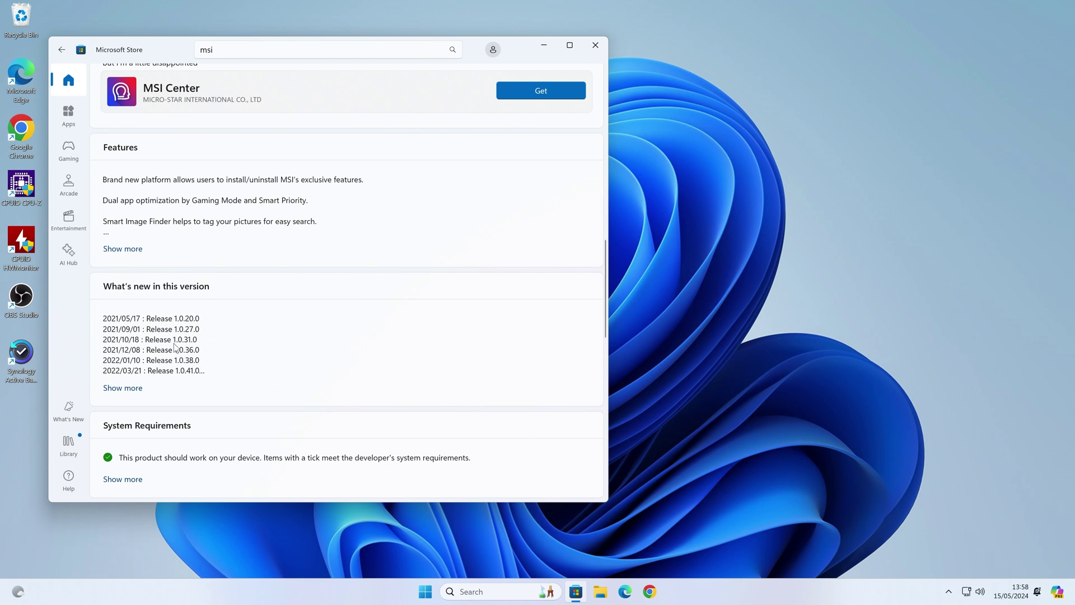
left_click(124, 389)
scroll(186, 283, "down", 7)
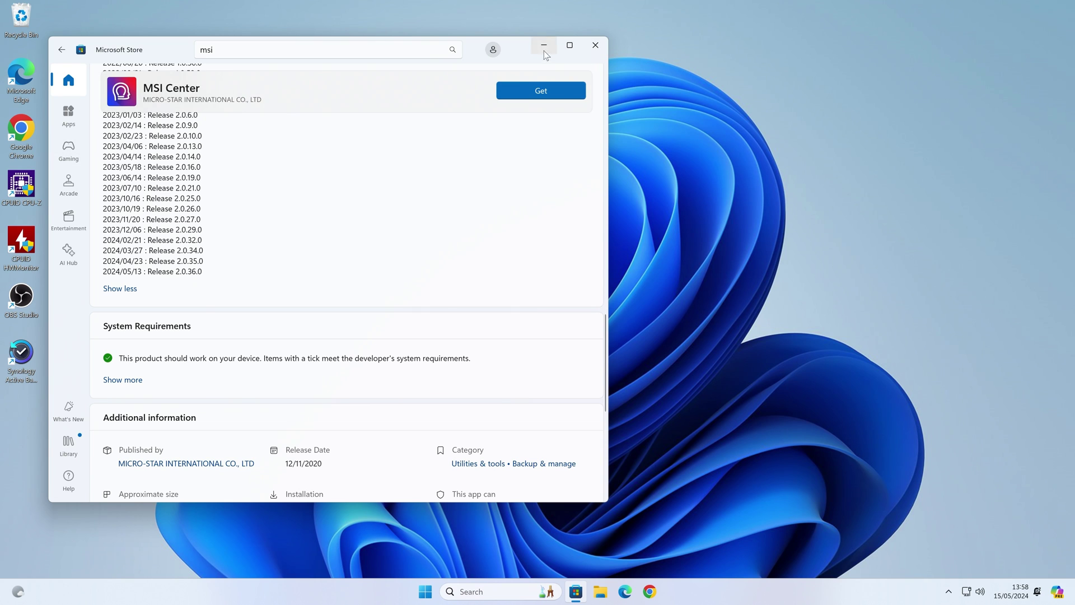
left_click(595, 45)
Step: In Chrome, reopen the MSI MPG B650 EDGE WIFI support and downloads page
left_click(650, 591)
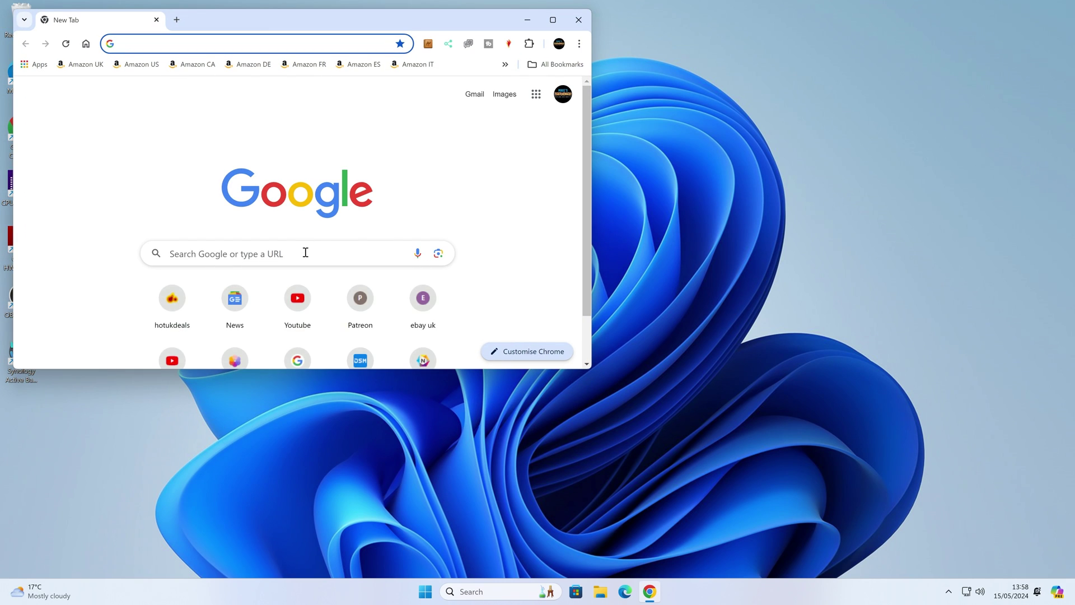
left_click(306, 252)
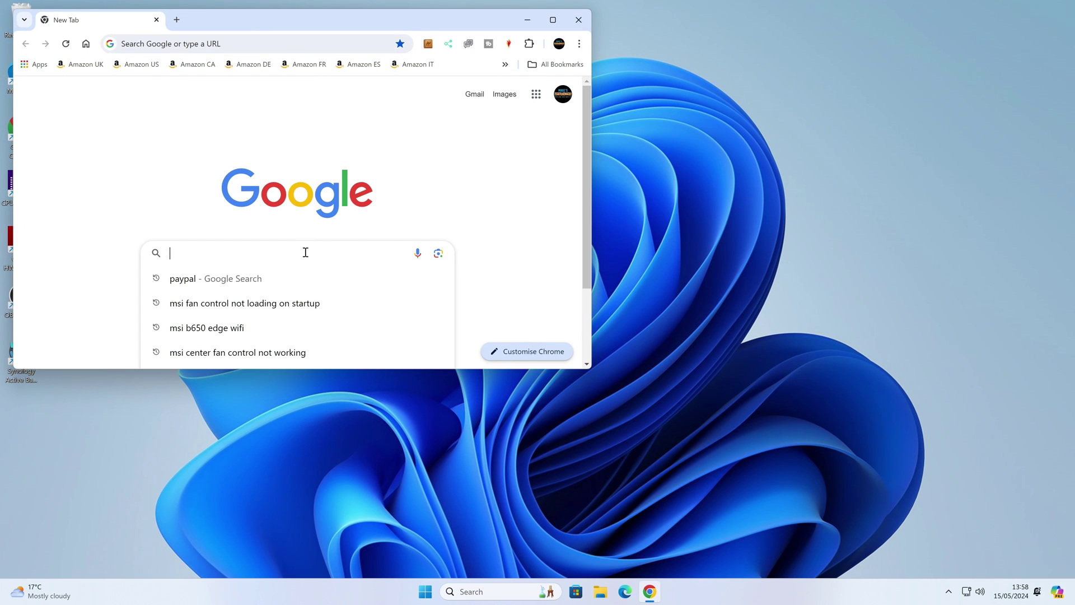
left_click(218, 326)
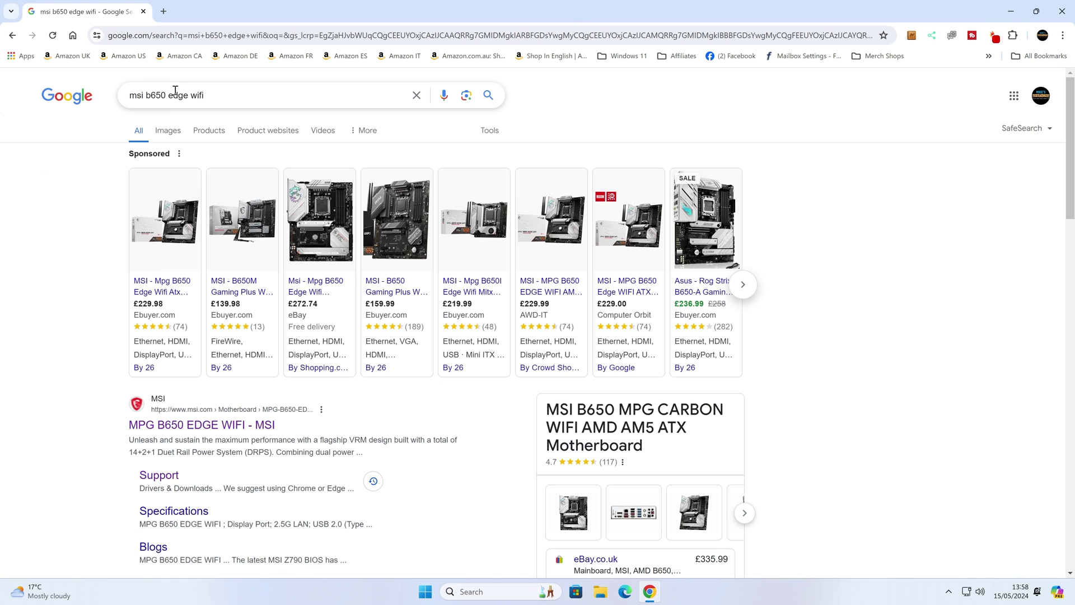
left_click(203, 423)
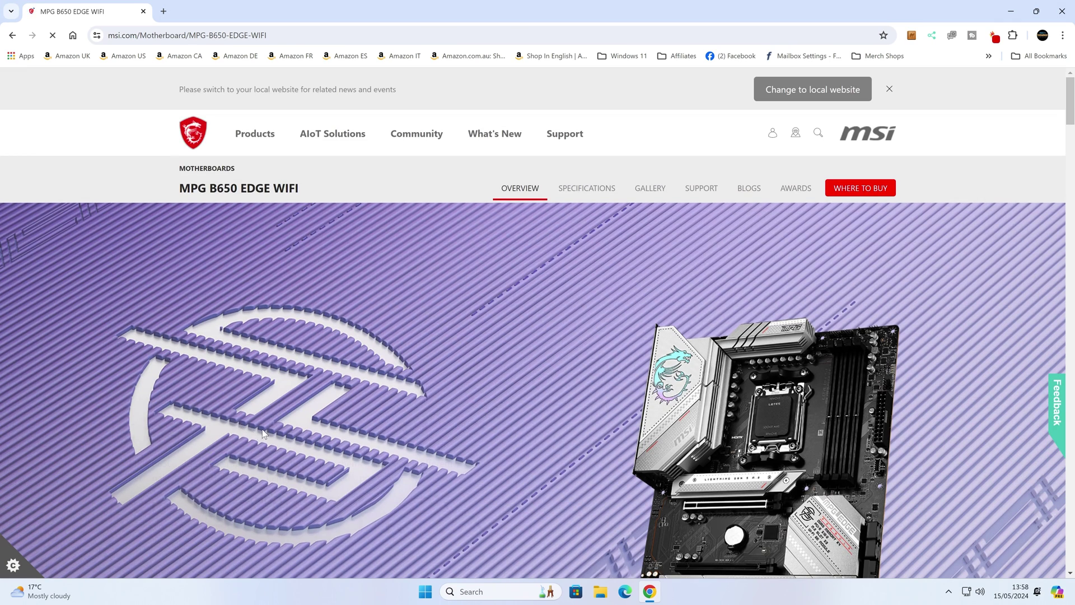
left_click(703, 194)
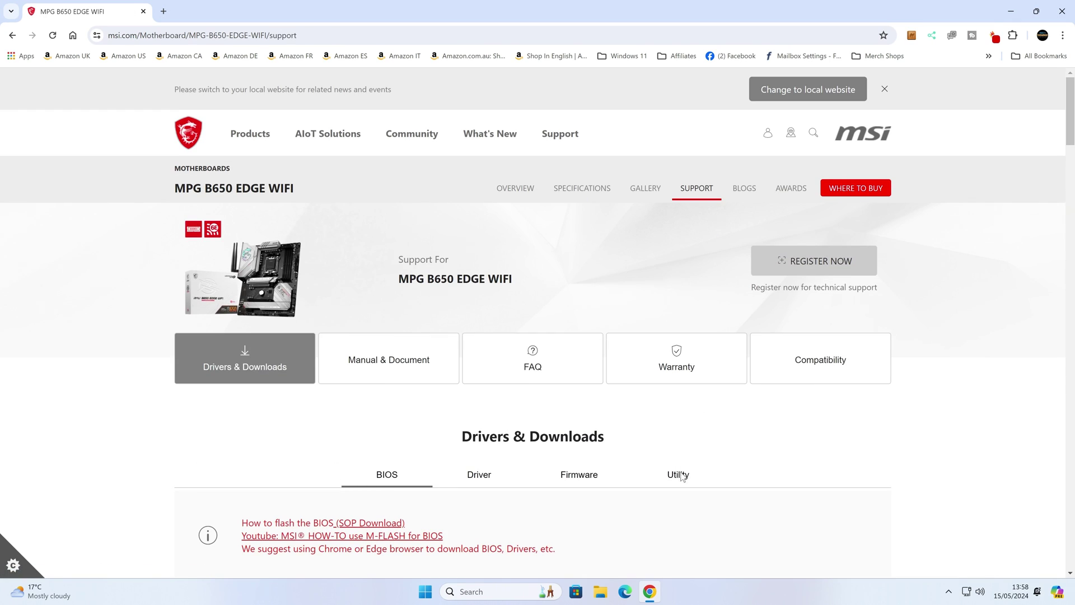
Step: Download the MSI Center 2.0.36.0 utility package and save it to the Desktop
left_click(678, 475)
scroll(297, 388, "down", 3)
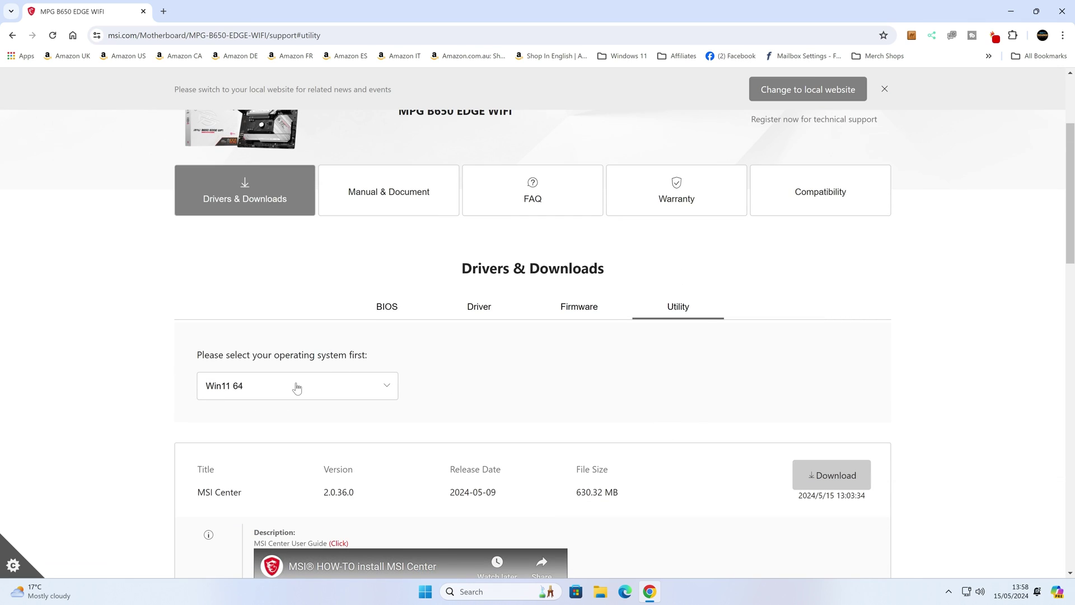
scroll(296, 388, "down", 3)
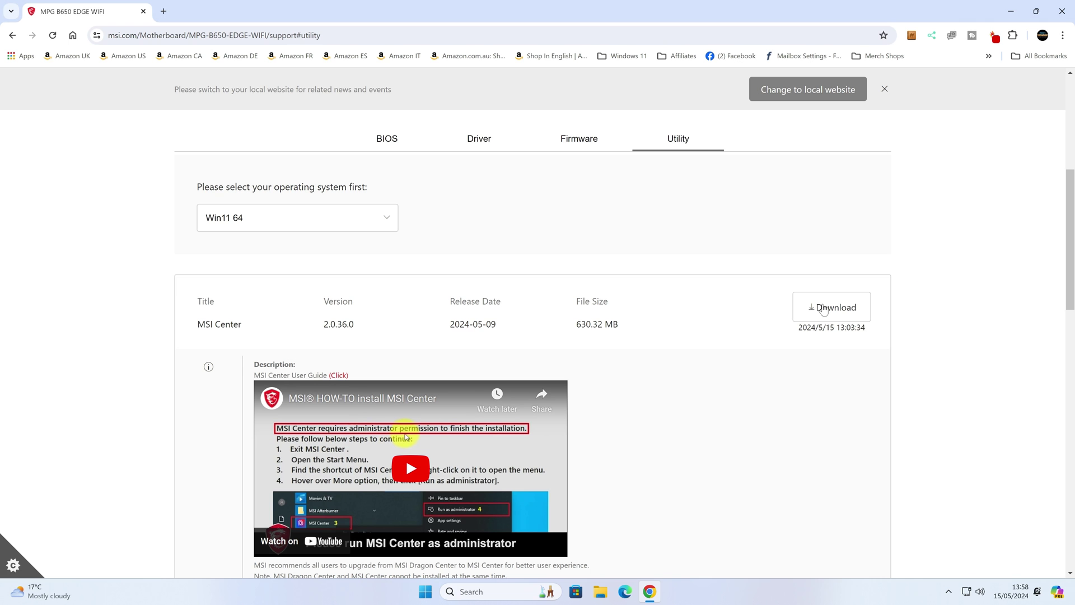
left_click(823, 310)
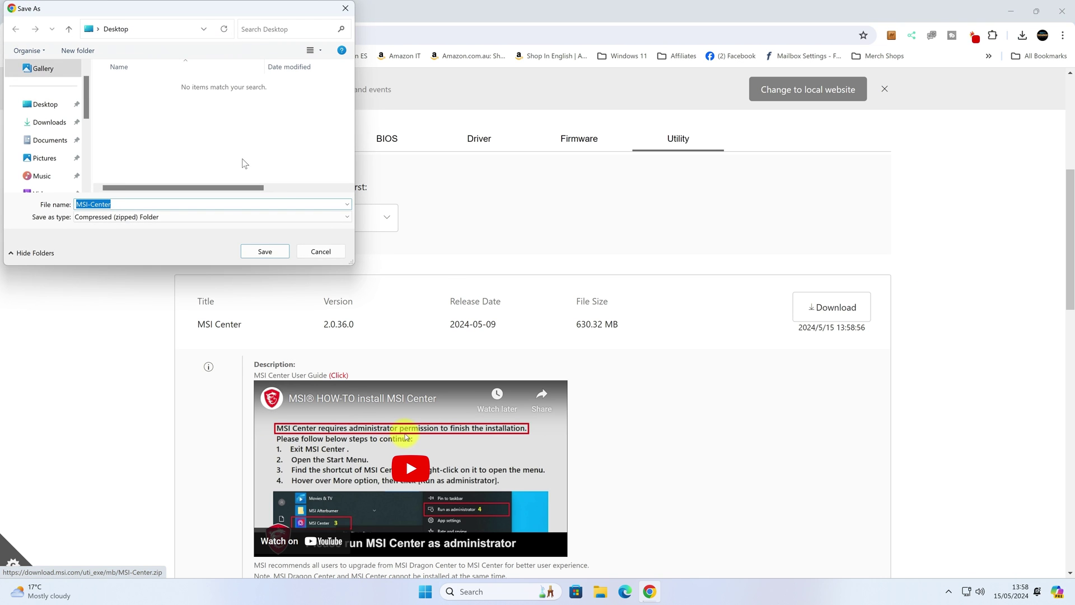
left_click(274, 256)
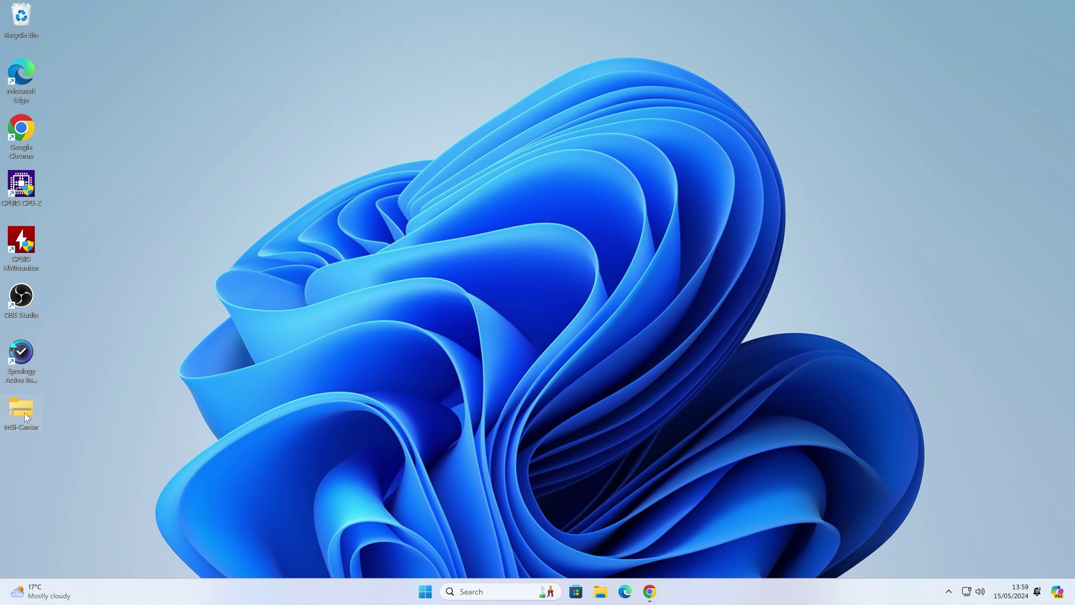
Step: Extract the MSI-Center zip into a desktop folder and select the MSI Center_2.0.36.0 installer
right_click(21, 405)
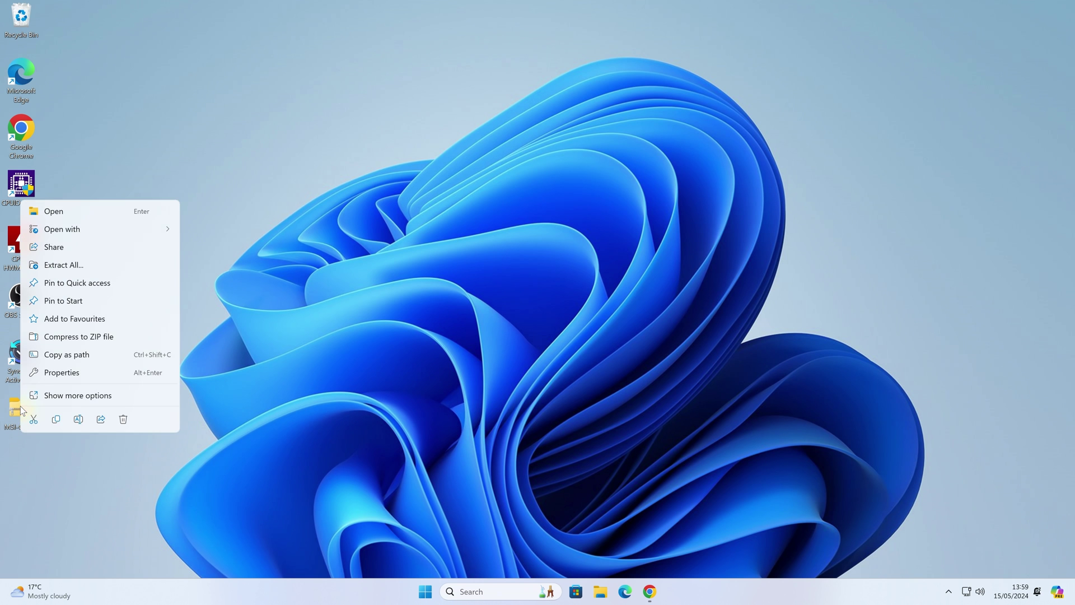
left_click(72, 266)
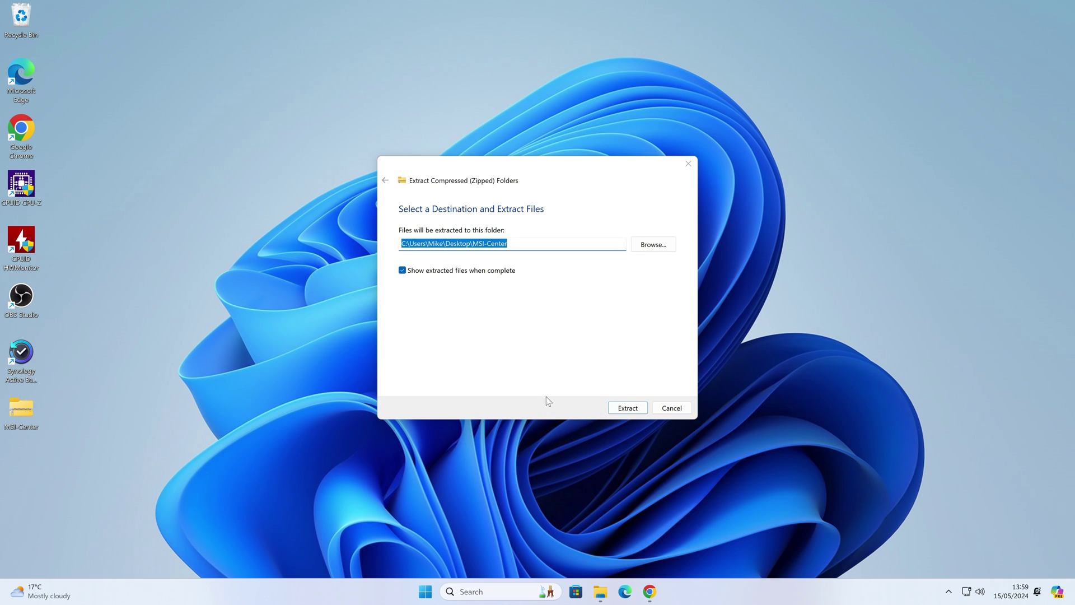
left_click(626, 410)
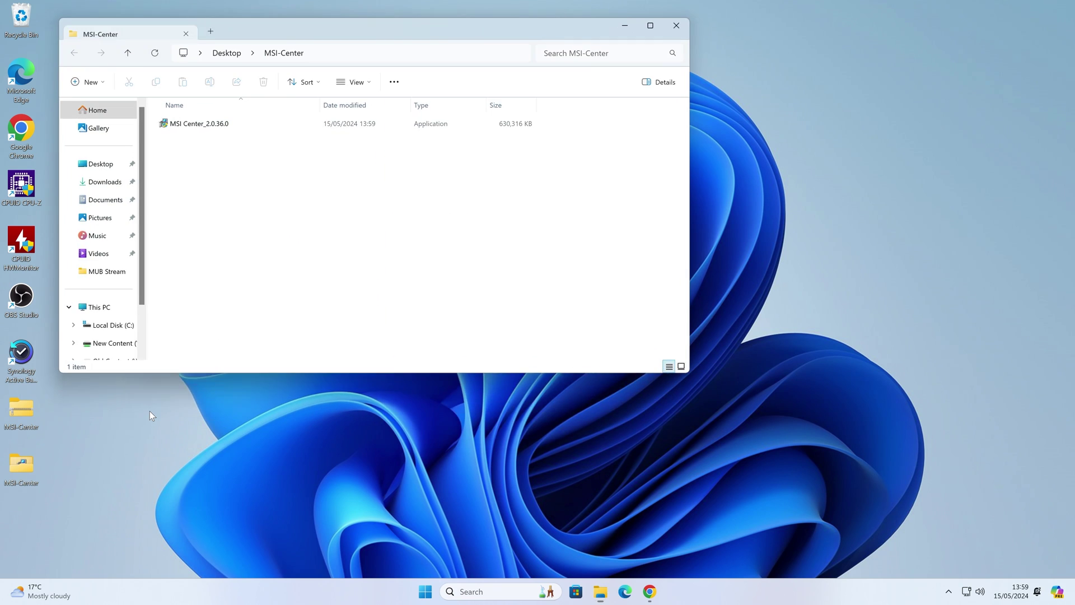
left_click(179, 127)
Step: Install MSI Center 2.0.36.0 in English, then close the wizard and the extracted folder
double_click(179, 127)
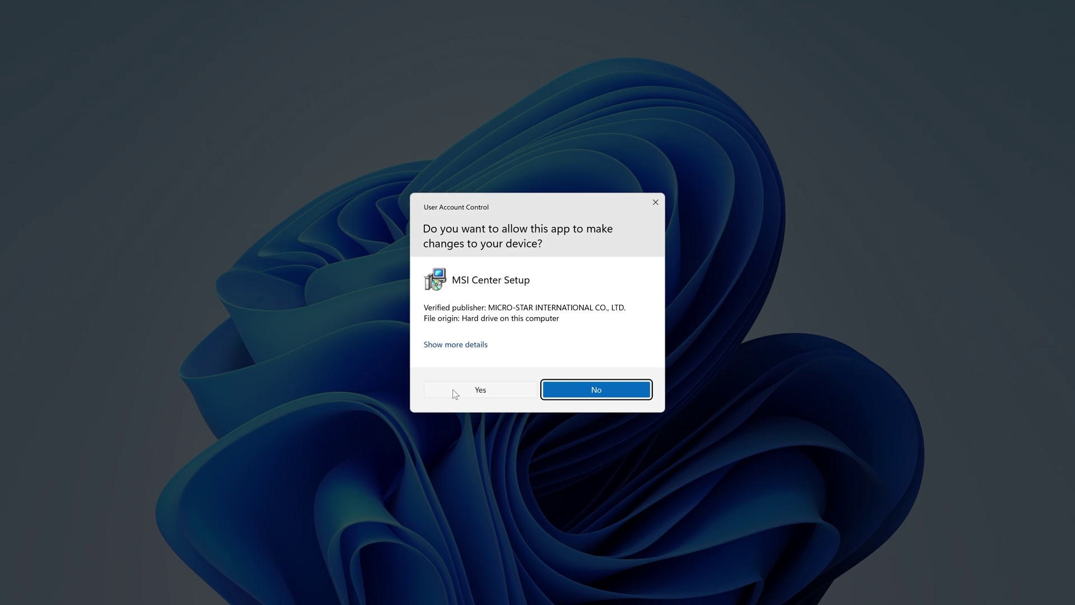
left_click(476, 391)
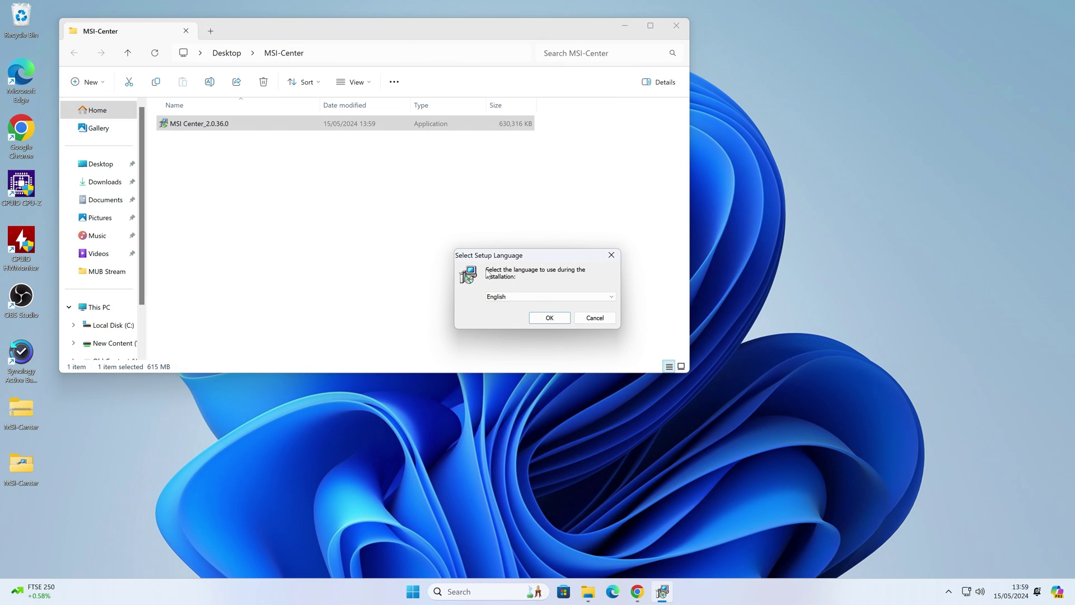
left_click(546, 318)
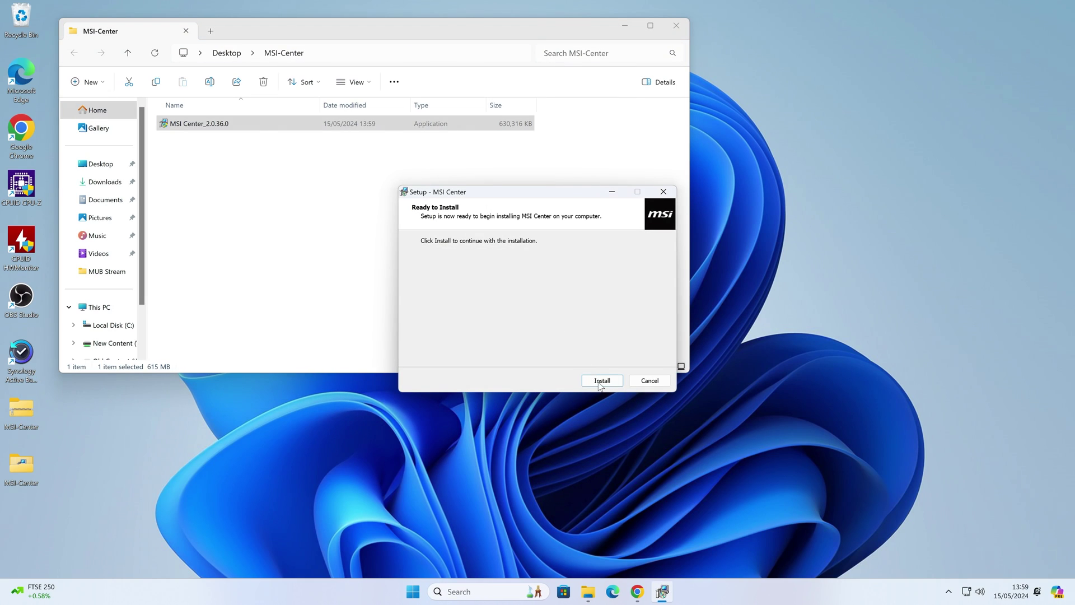
left_click(601, 382)
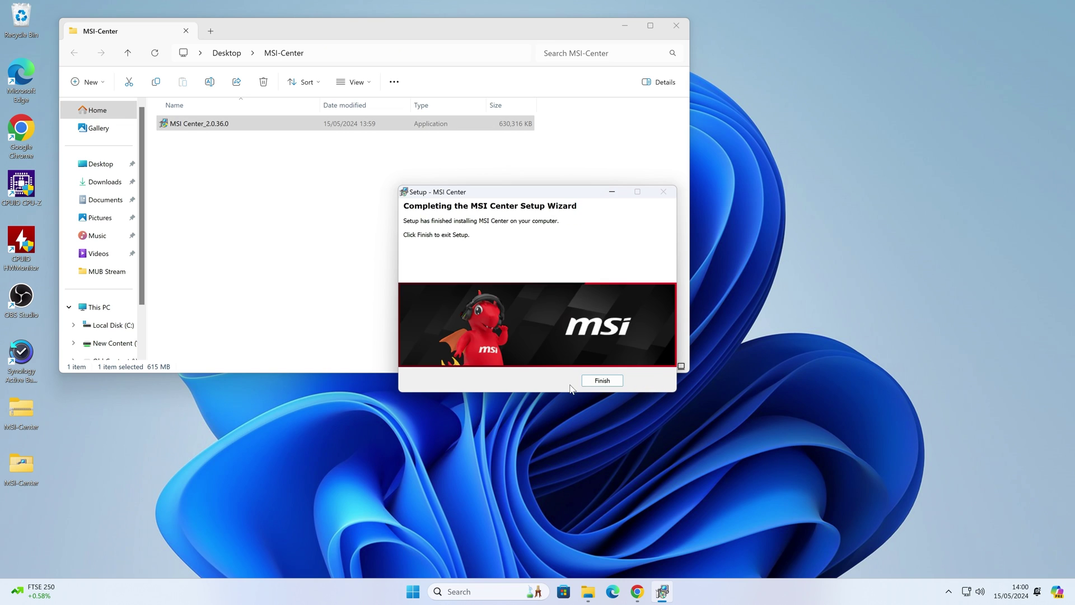
left_click(598, 382)
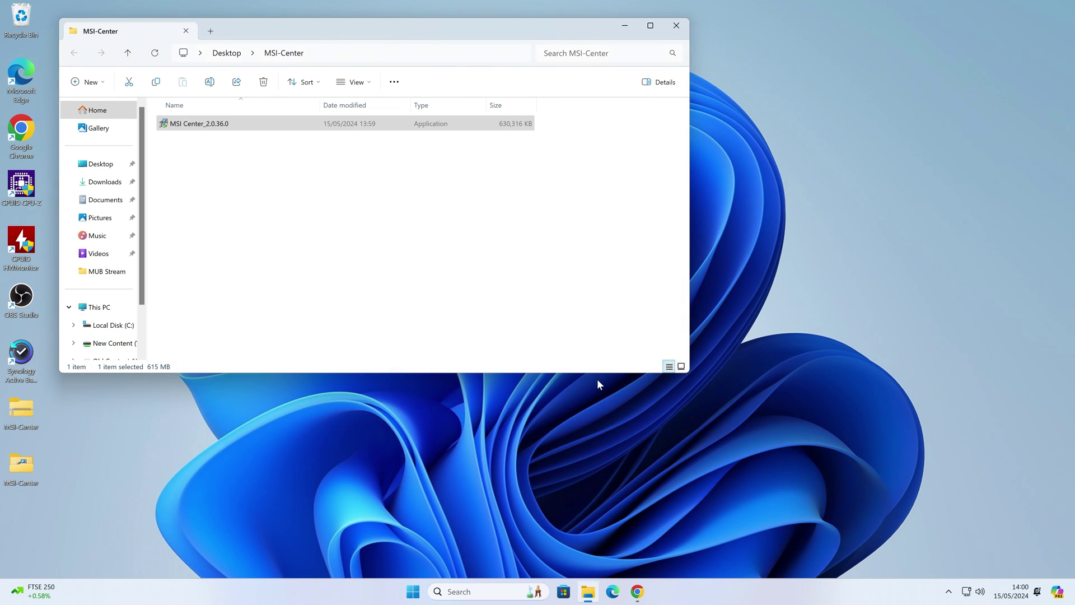
left_click(674, 29)
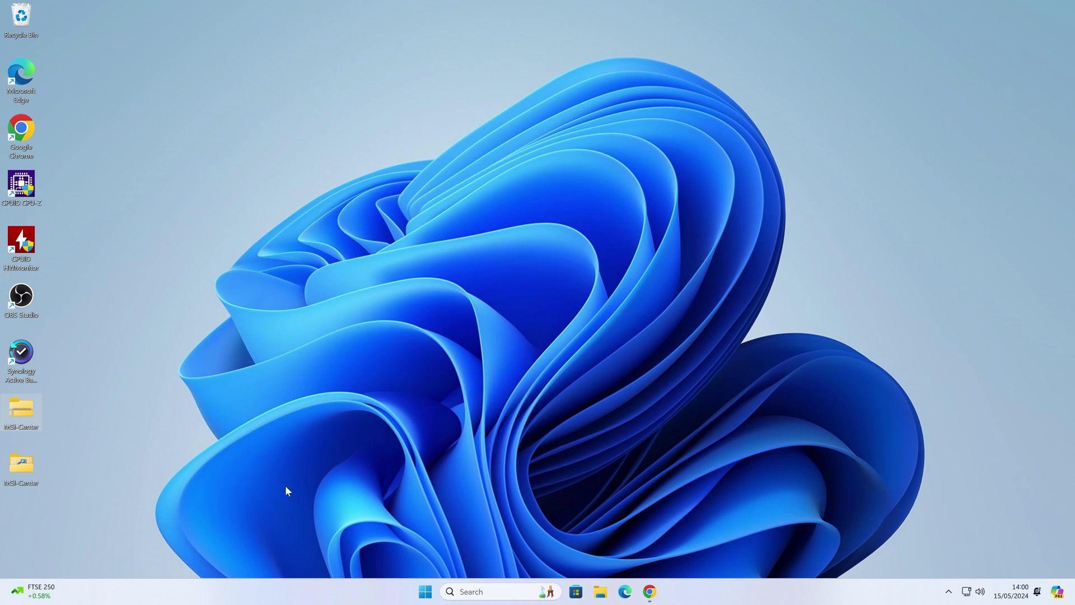
Step: Delete the MSI-Center folder and zip from the desktop, then launch MSI Center from Start
left_click_drag(119, 499, 13, 403)
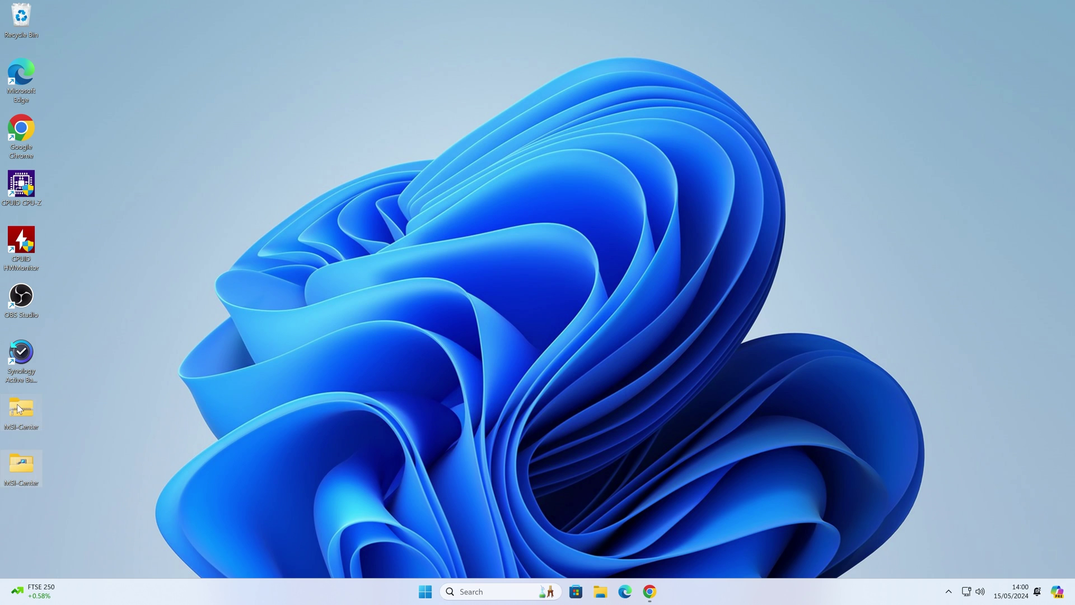
left_click(19, 408)
right_click(18, 408)
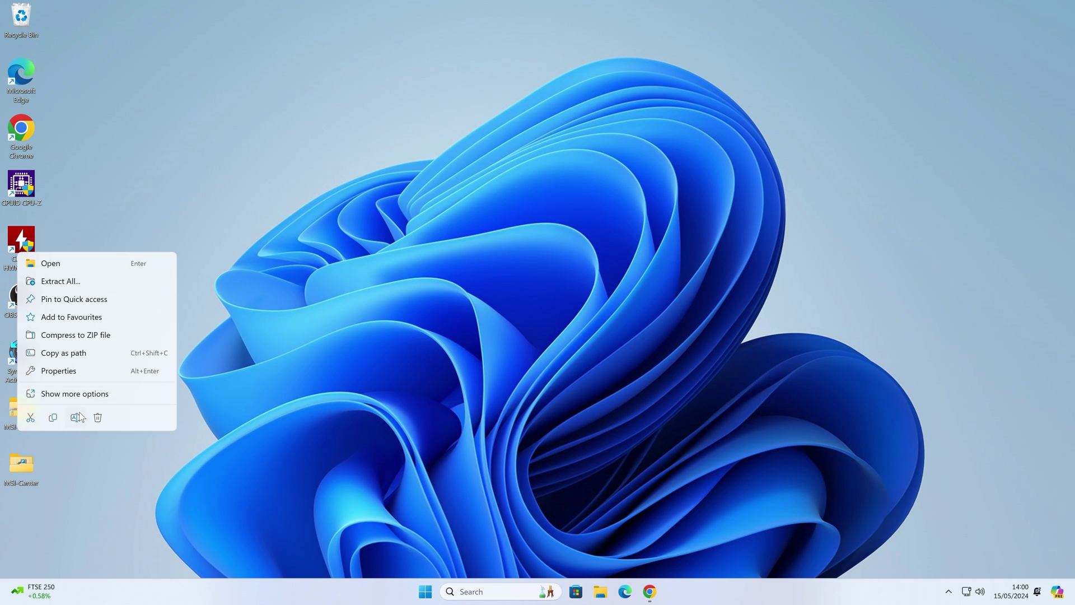
left_click(99, 417)
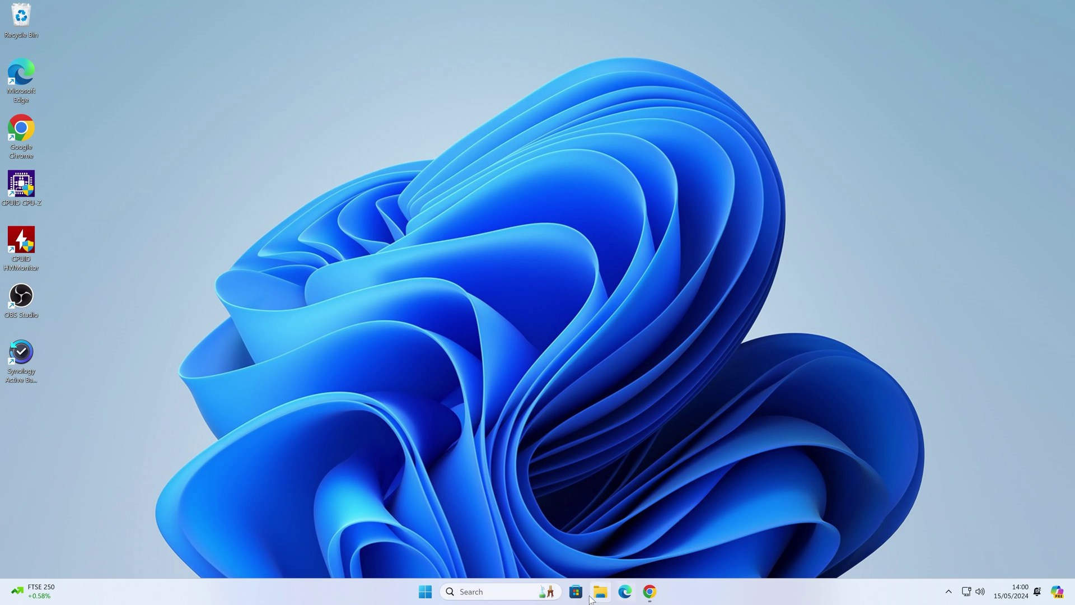
left_click(425, 592)
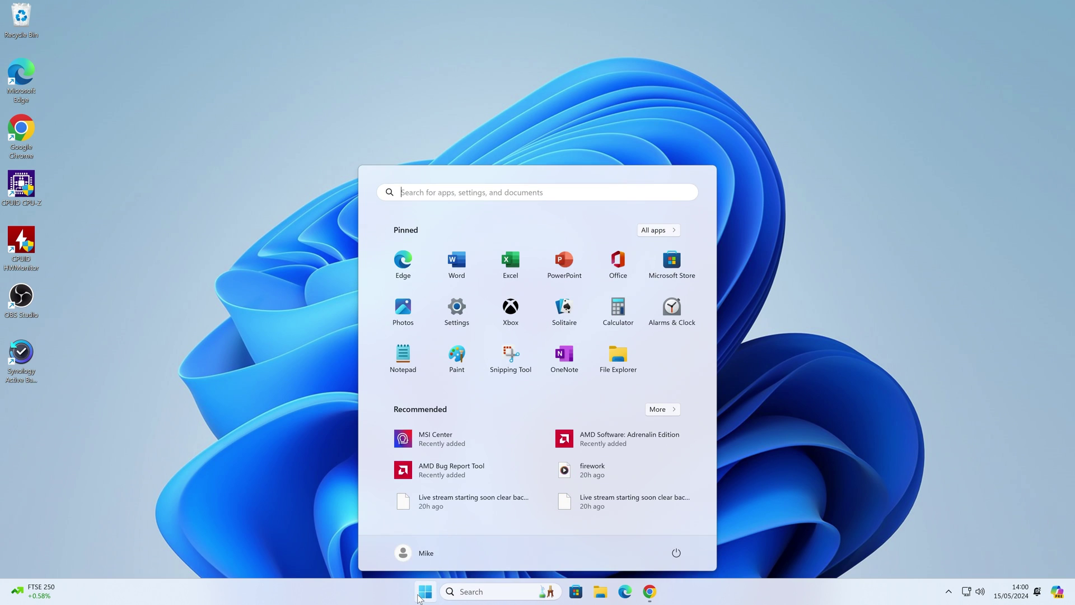
left_click(436, 439)
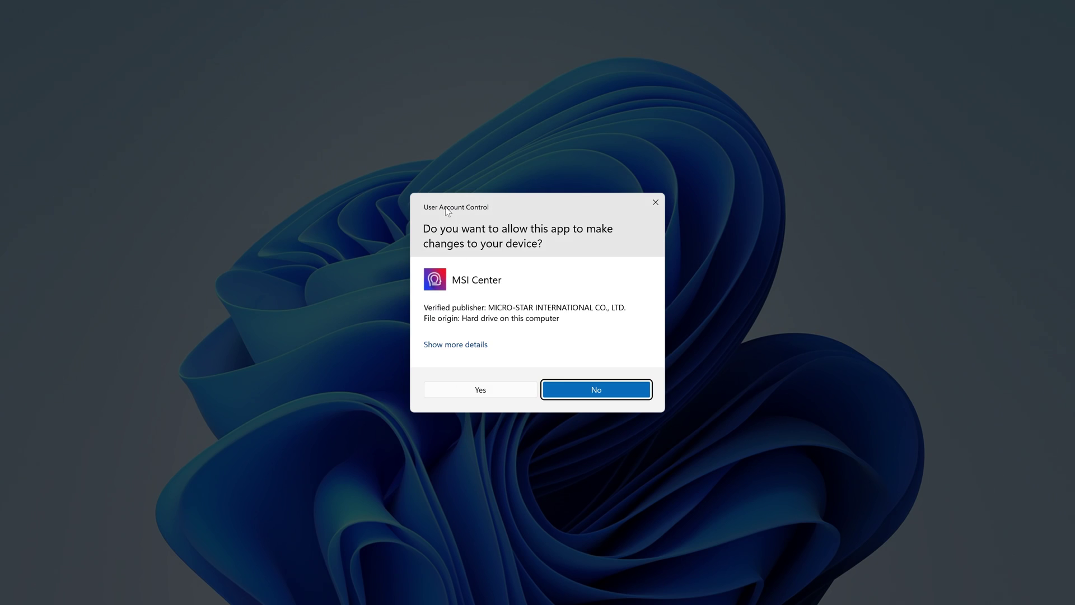
Step: Approve the User Account Control prompt so MSI Center opens on Feature Sets
left_click(473, 394)
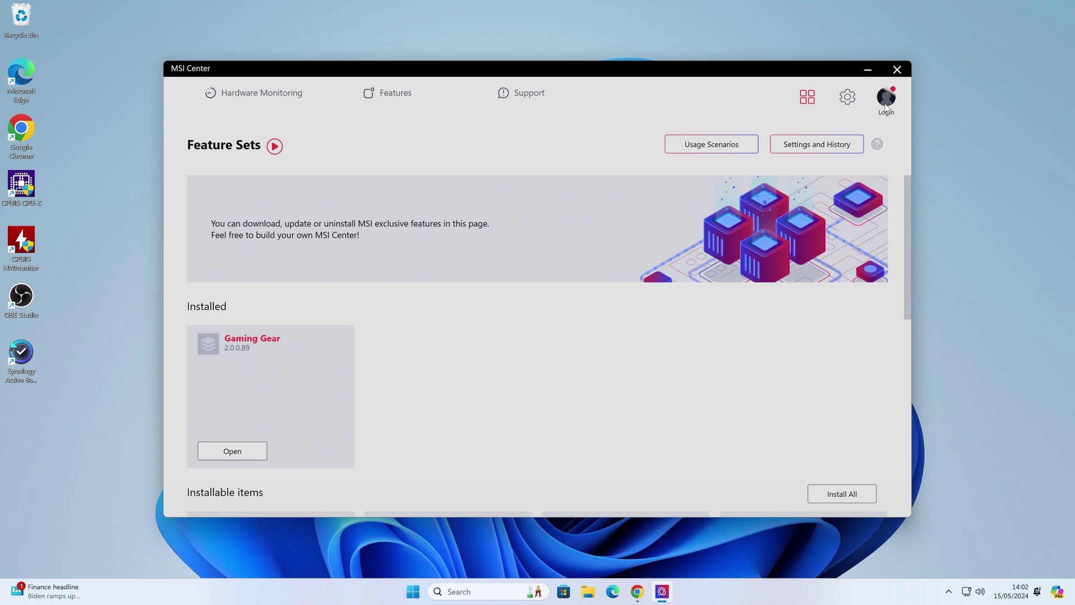
Step: Install the Mystic Light and User Scenario feature sets from the Feature Sets page
left_click_drag(653, 70, 657, 63)
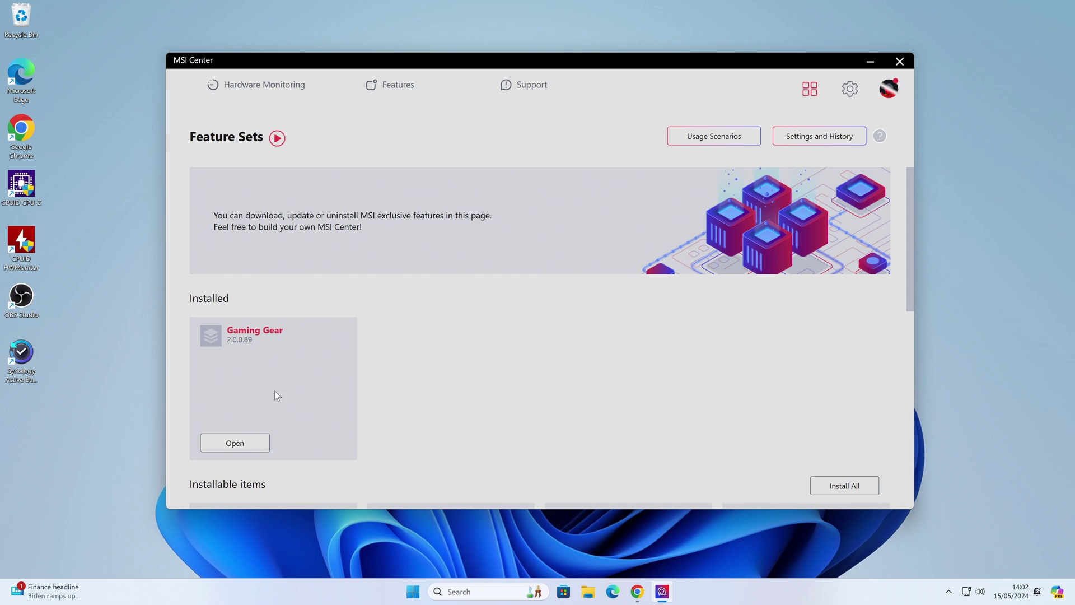
scroll(391, 395, "down", 2)
scroll(390, 393, "down", 8)
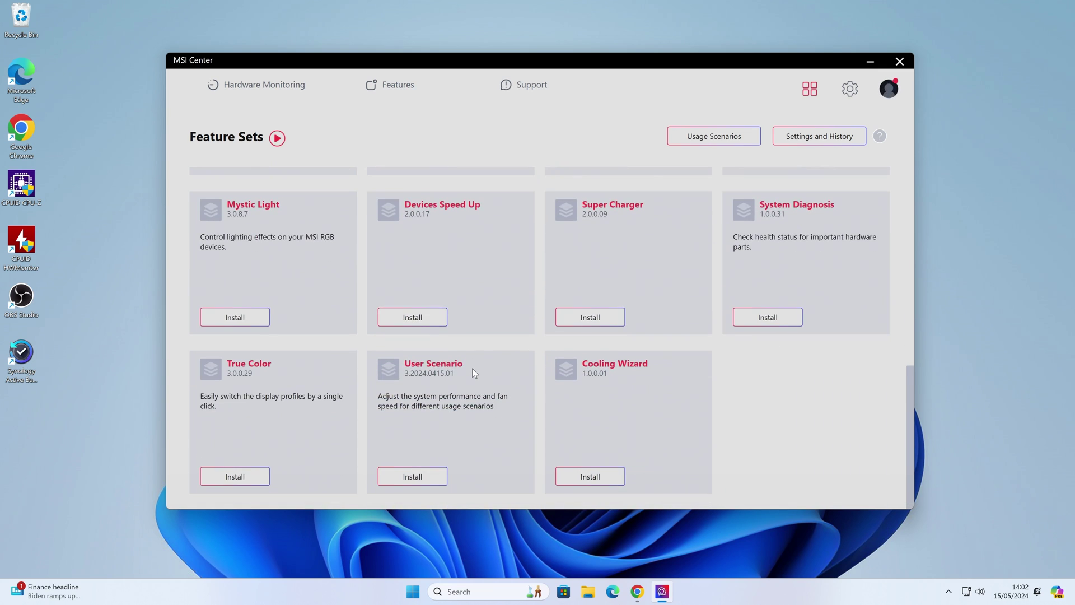
left_click(233, 319)
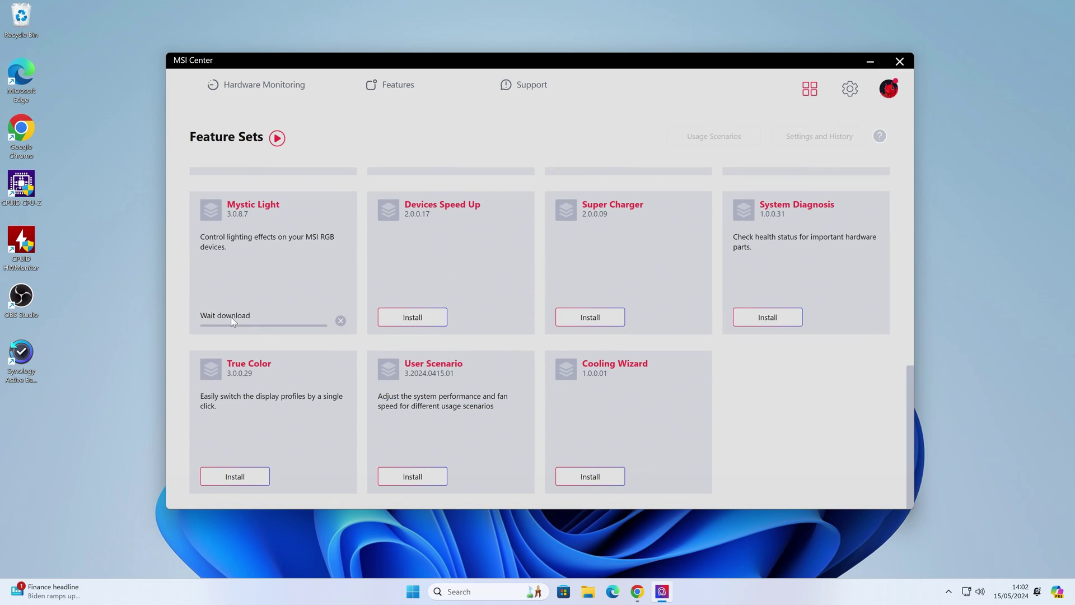
left_click(404, 475)
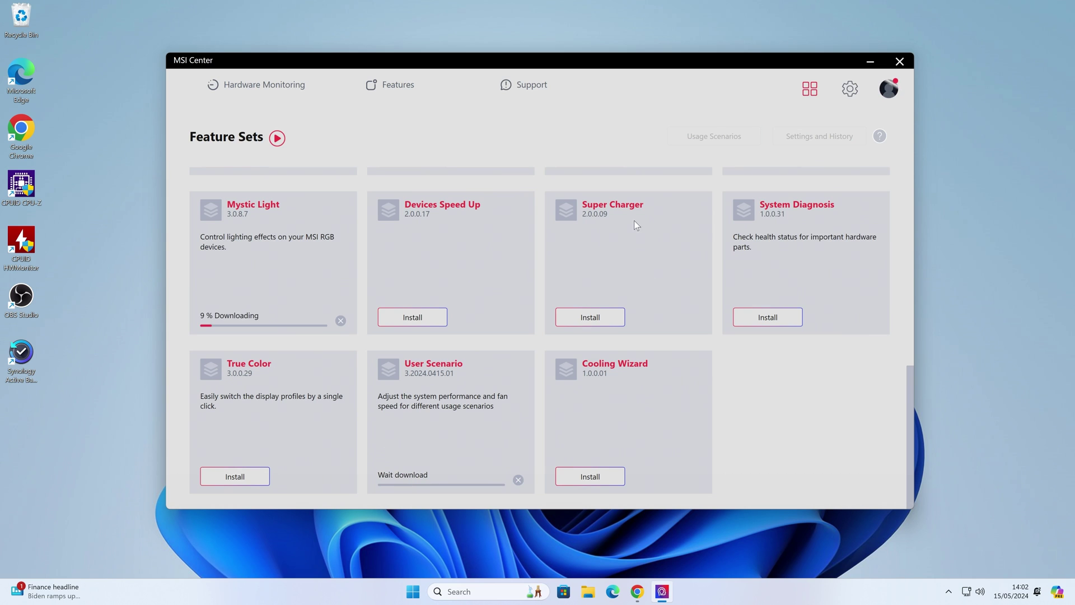
scroll(638, 224, "up", 3)
scroll(643, 231, "up", 5)
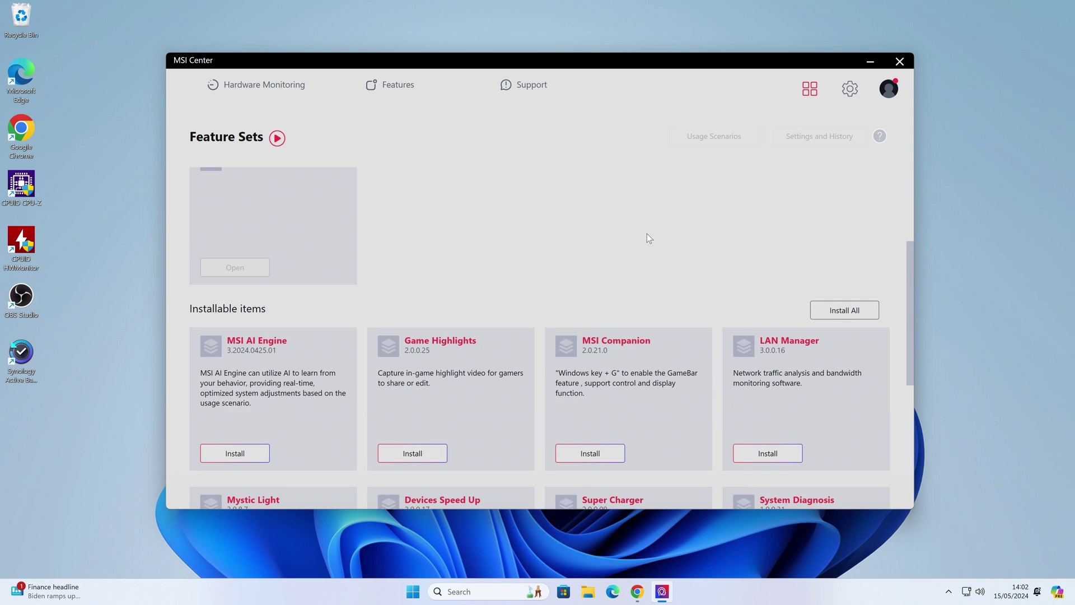
scroll(647, 234, "up", 1)
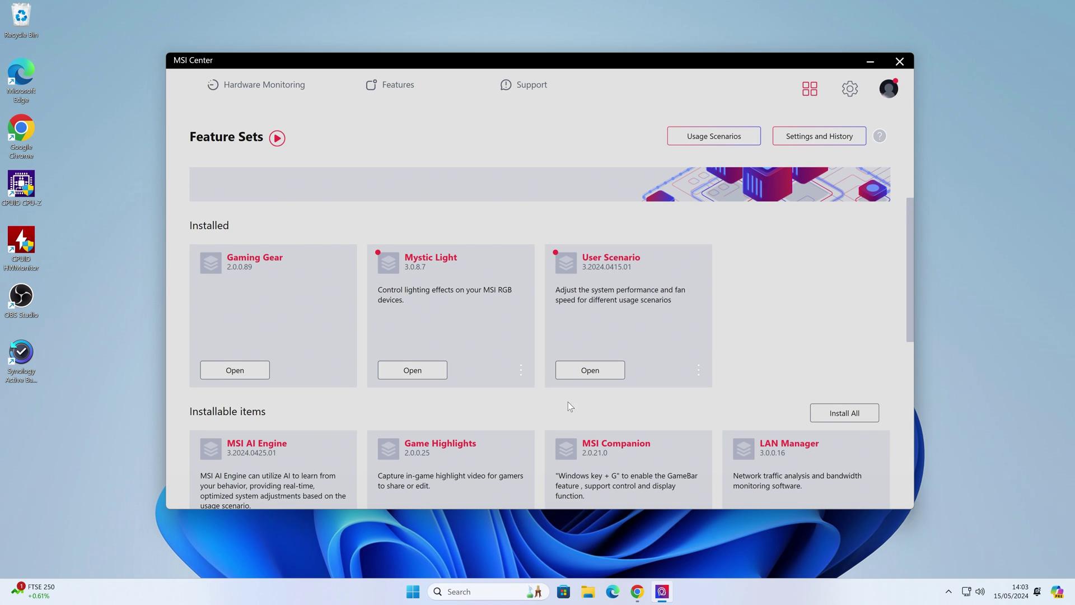
Step: Enable fan software control and set the CPU Fan curve to start near 25%, 70% point lowered to 62%
left_click(592, 372)
left_click(946, 129)
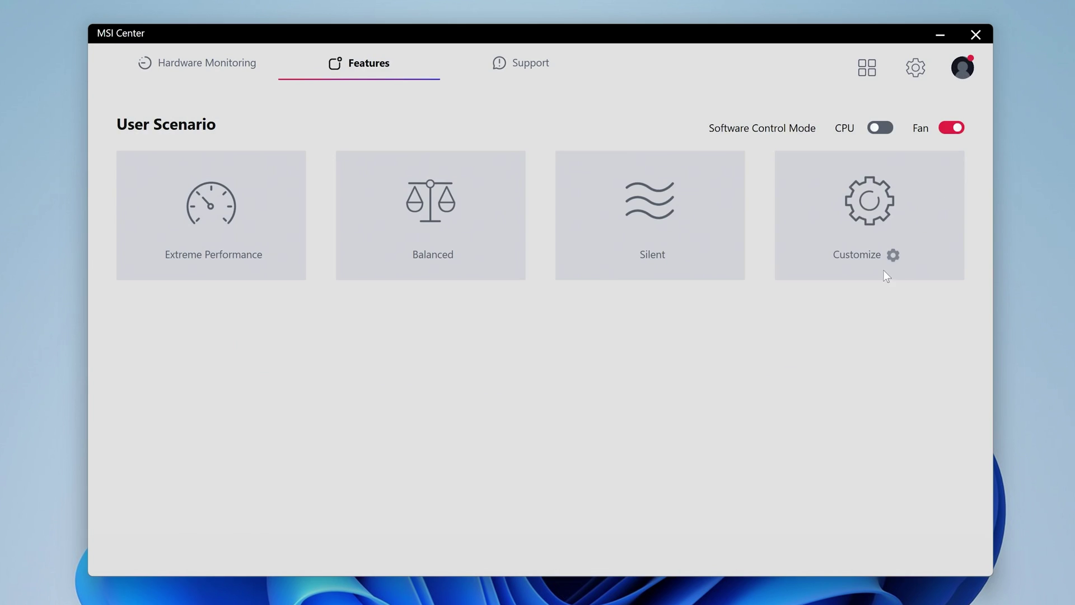
left_click(893, 255)
scroll(706, 302, "down", 1)
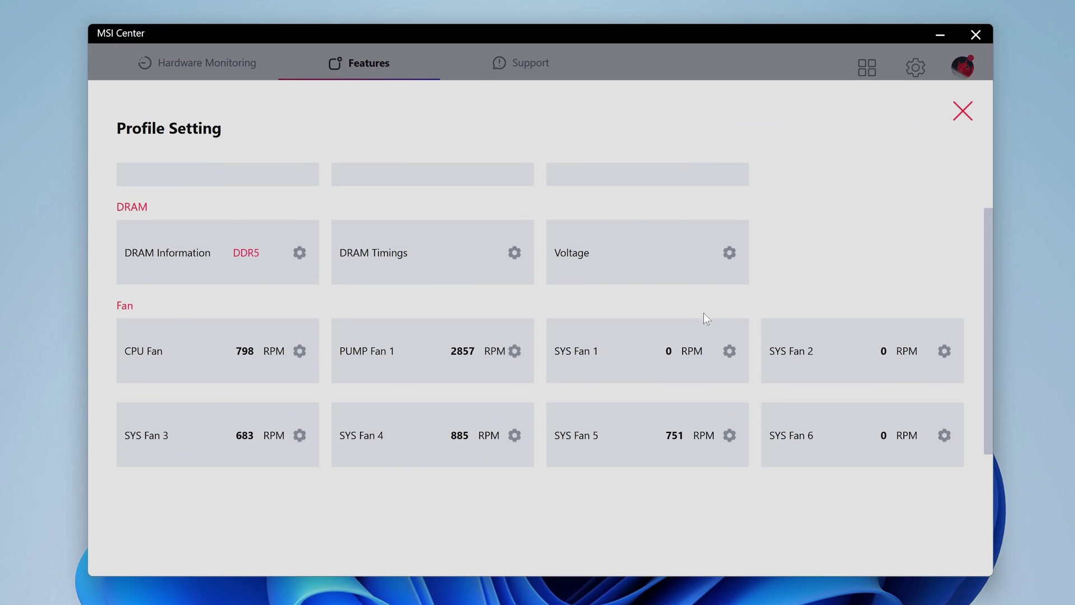
left_click(300, 350)
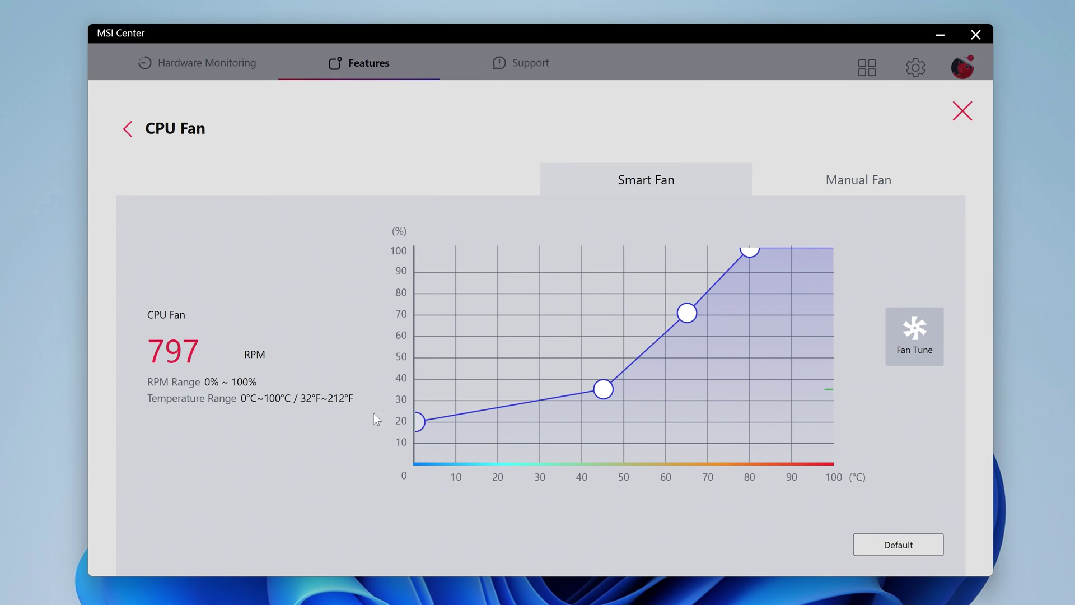
left_click_drag(417, 422, 418, 412)
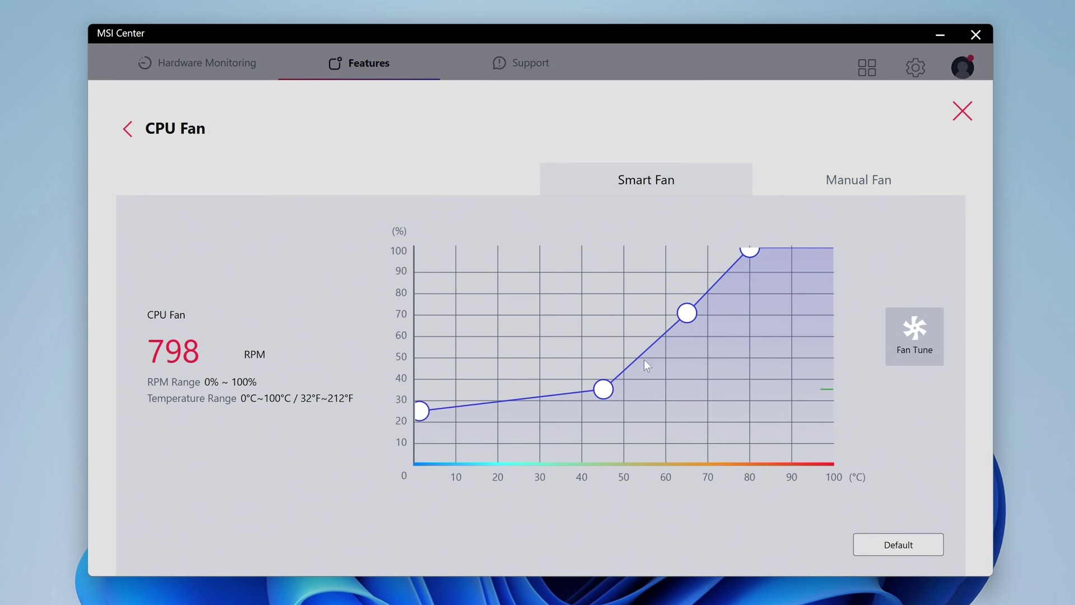
mouse_move(688, 317)
left_click_drag(687, 317, 699, 333)
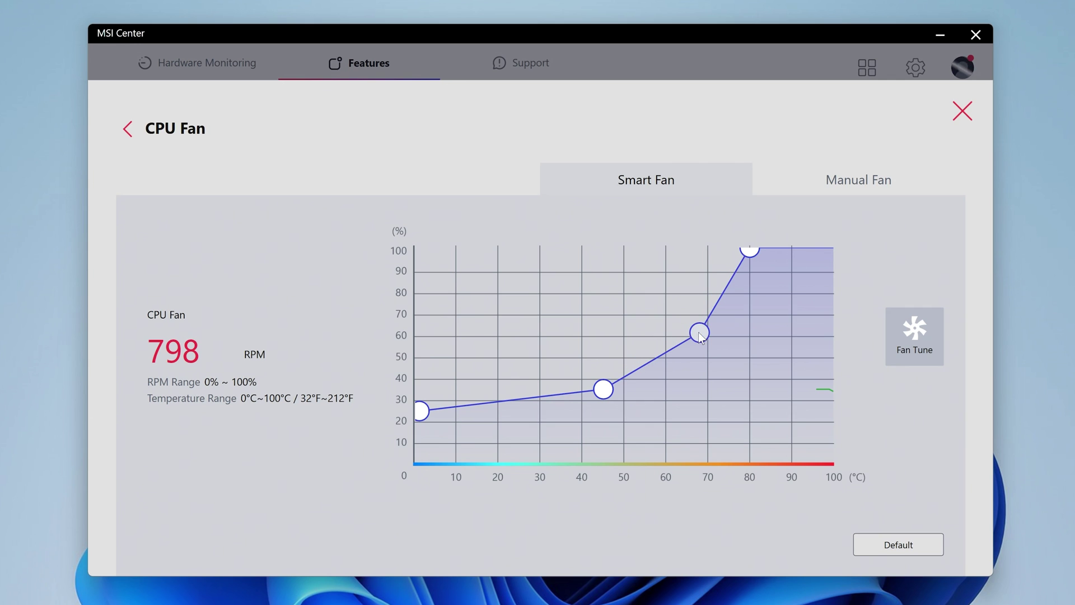
left_click(127, 127)
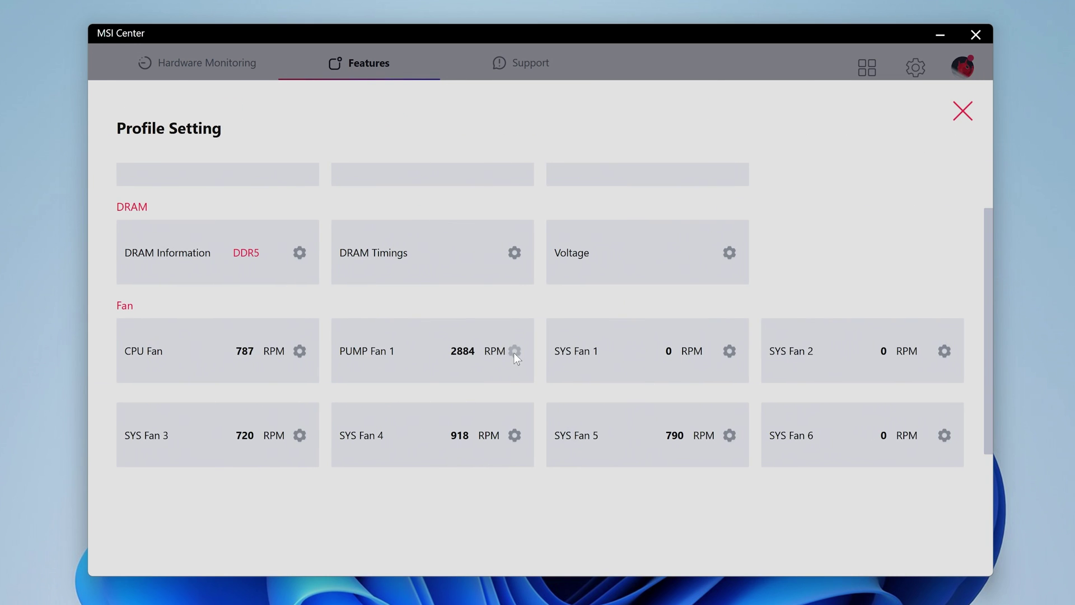
Step: Set PUMP Fan 1's smart curve to start near 71%, moving the 38°C point to about 44°C
left_click(513, 351)
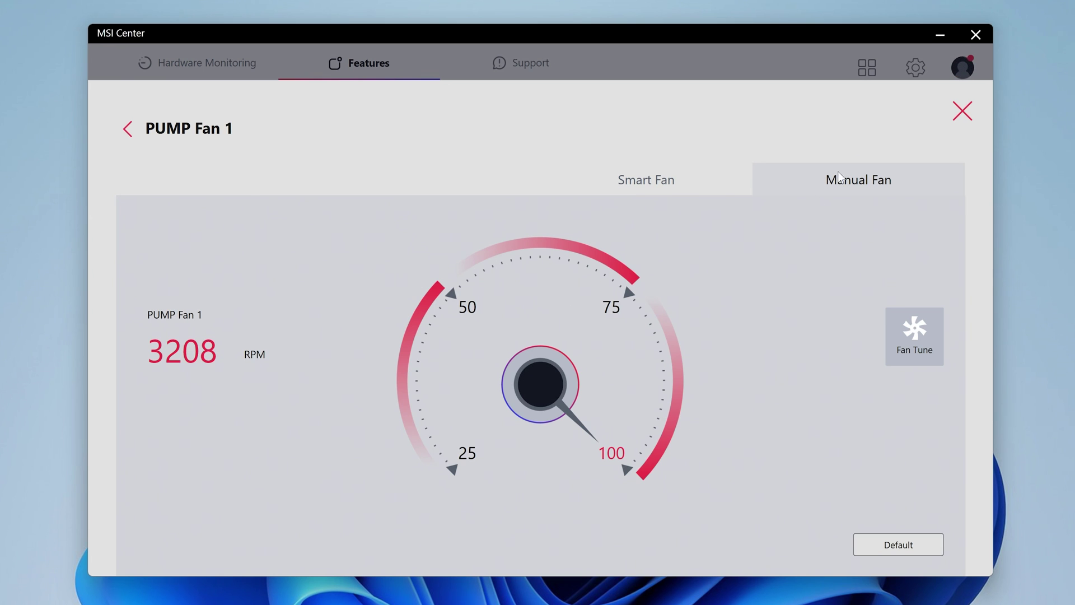
left_click(636, 183)
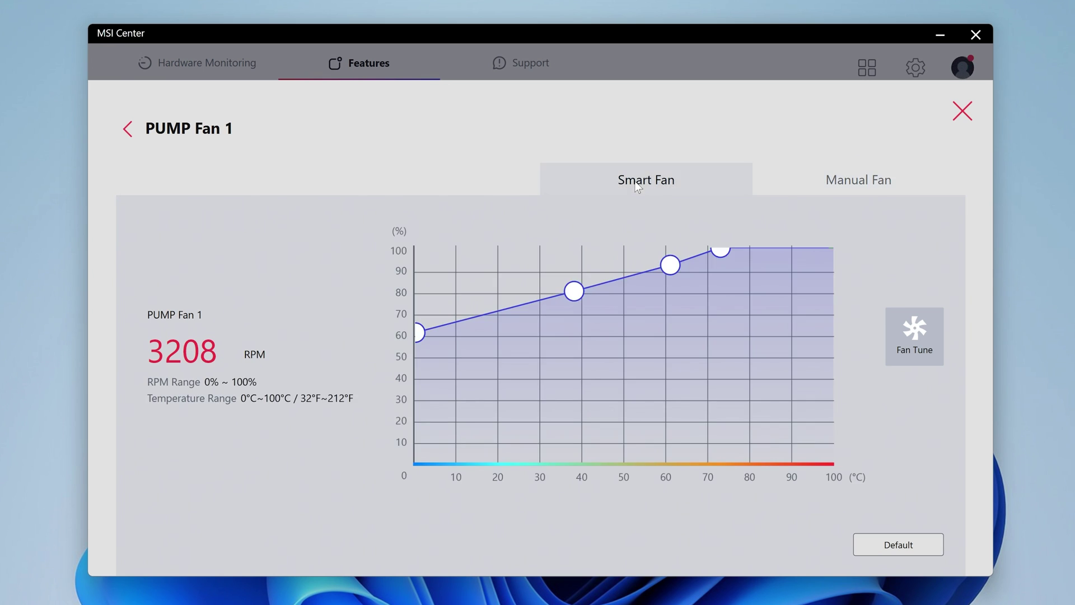
left_click_drag(419, 333, 420, 312)
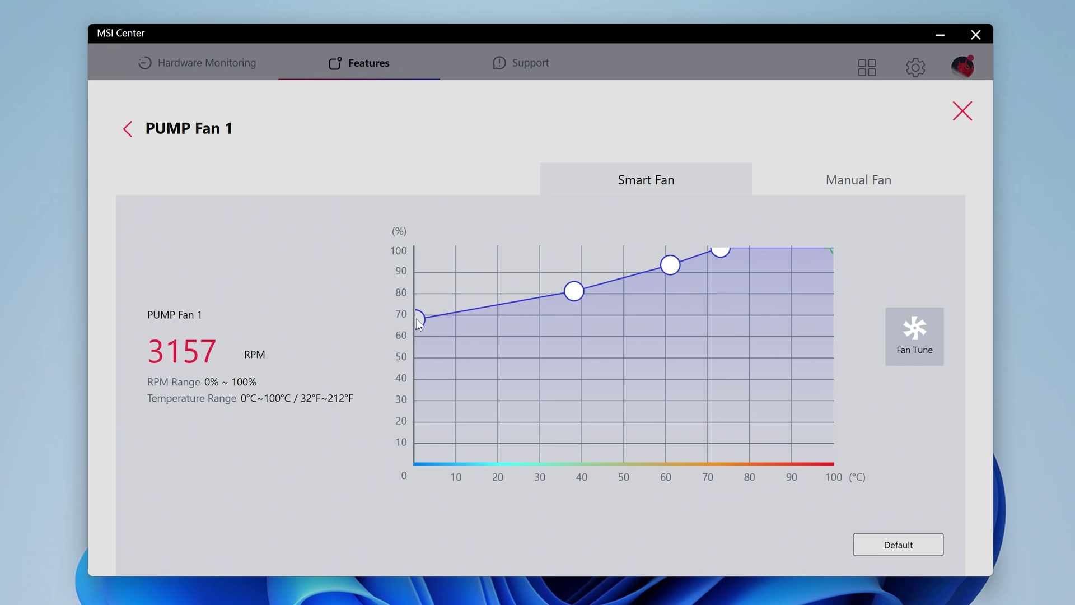
left_click_drag(574, 291, 598, 286)
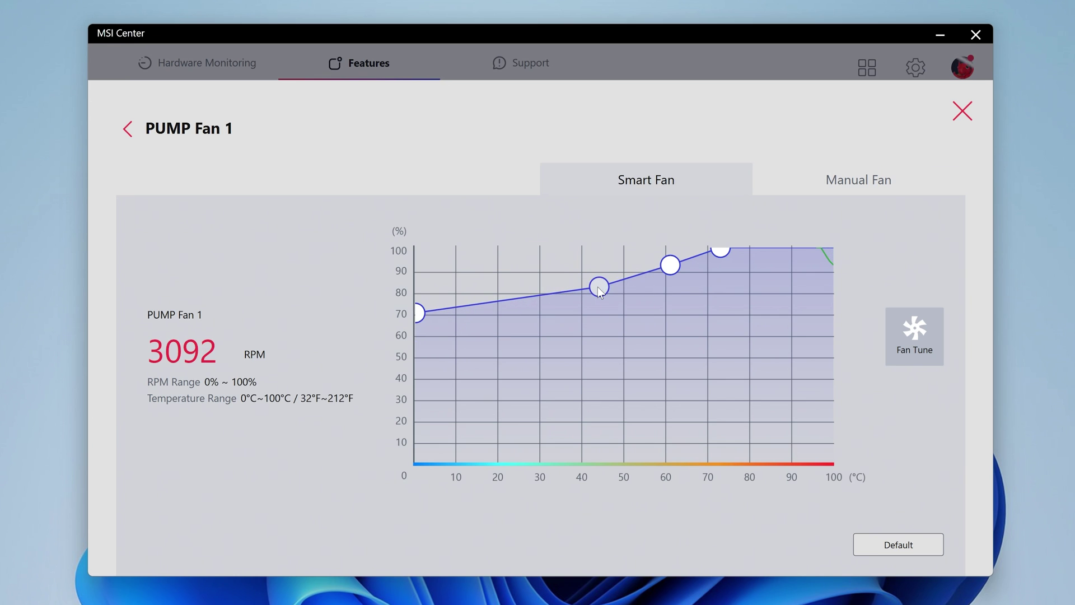
left_click(126, 132)
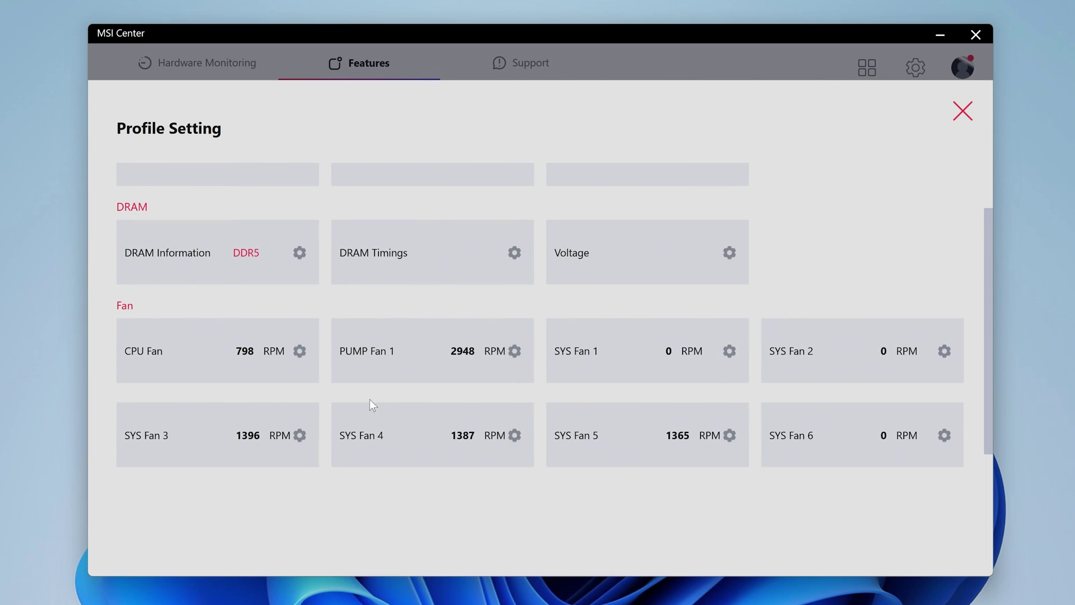
left_click(298, 435)
Step: Set SYS Fan 5's smart curve: 25% at 0°C, second point near 50°C, third near 69°C
left_click(625, 174)
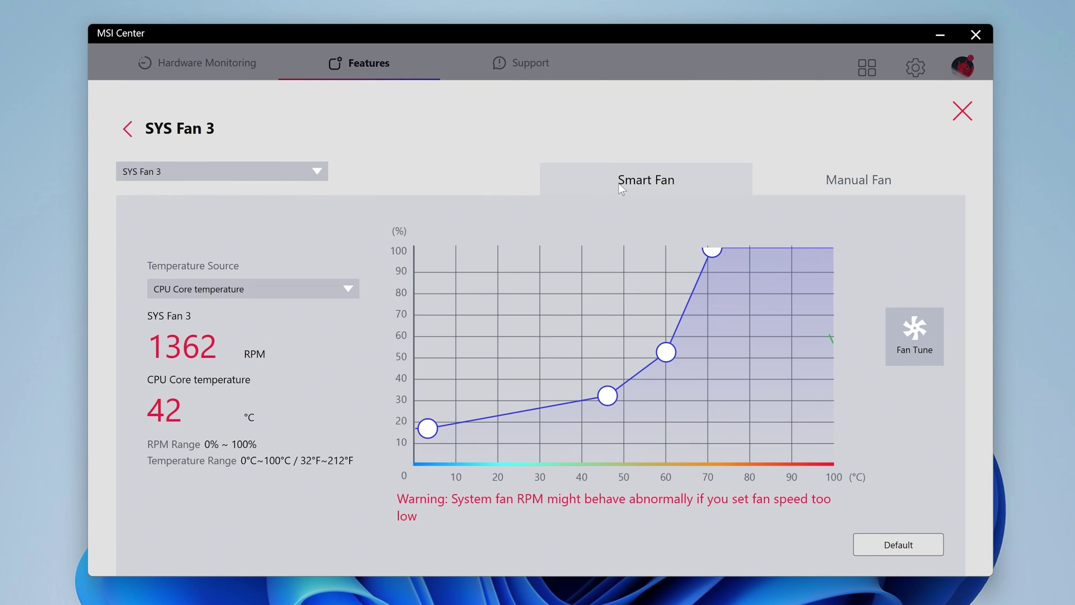
left_click(194, 173)
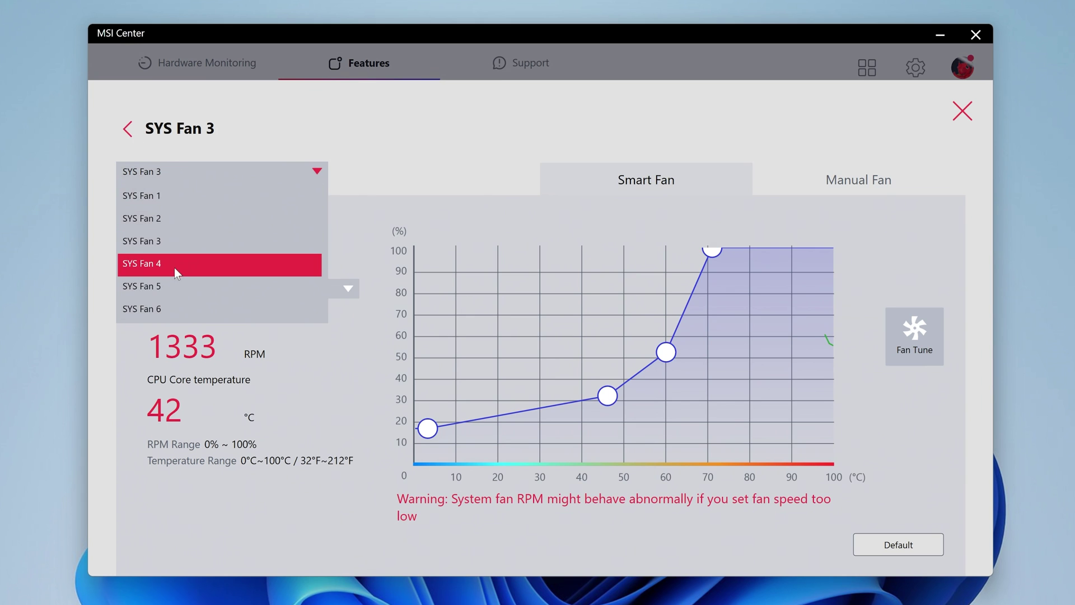
left_click(178, 262)
left_click(632, 179)
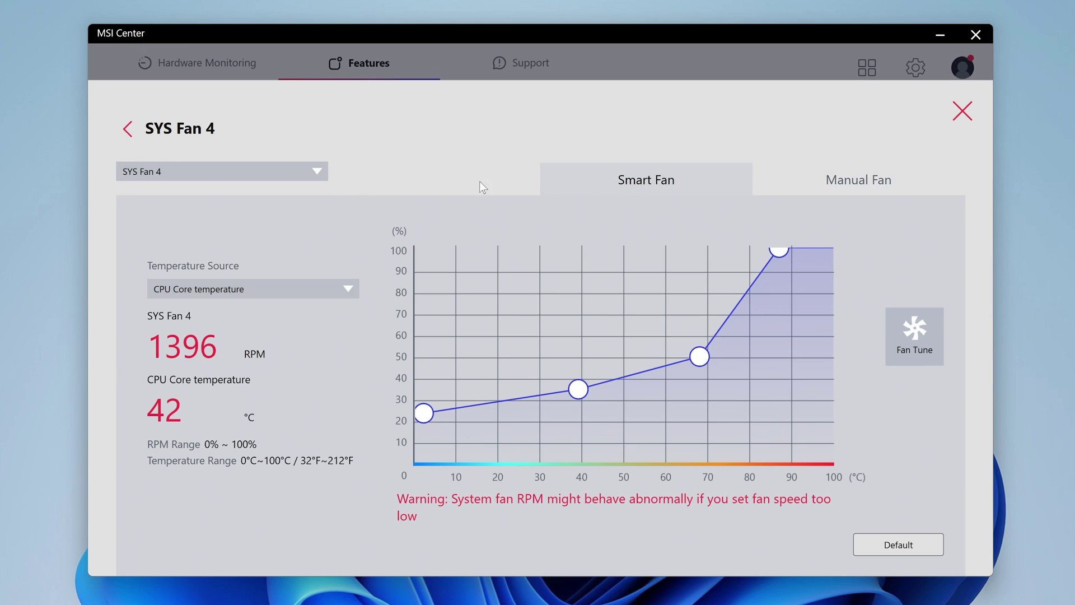
left_click(281, 164)
left_click(214, 289)
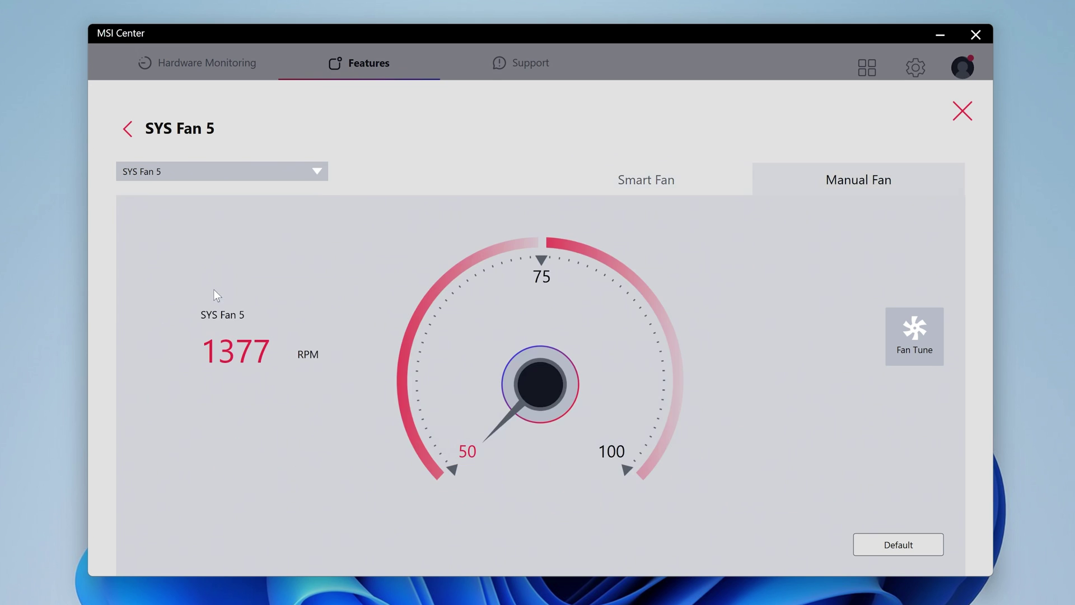
left_click(643, 175)
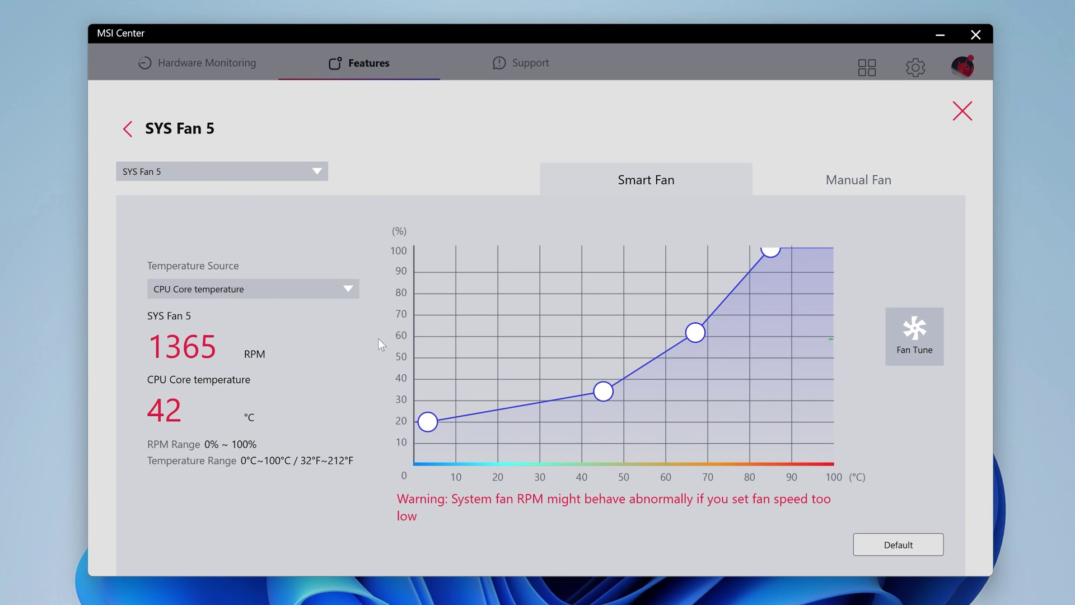
mouse_move(422, 421)
left_click_drag(423, 426, 421, 411)
left_click_drag(605, 389, 619, 388)
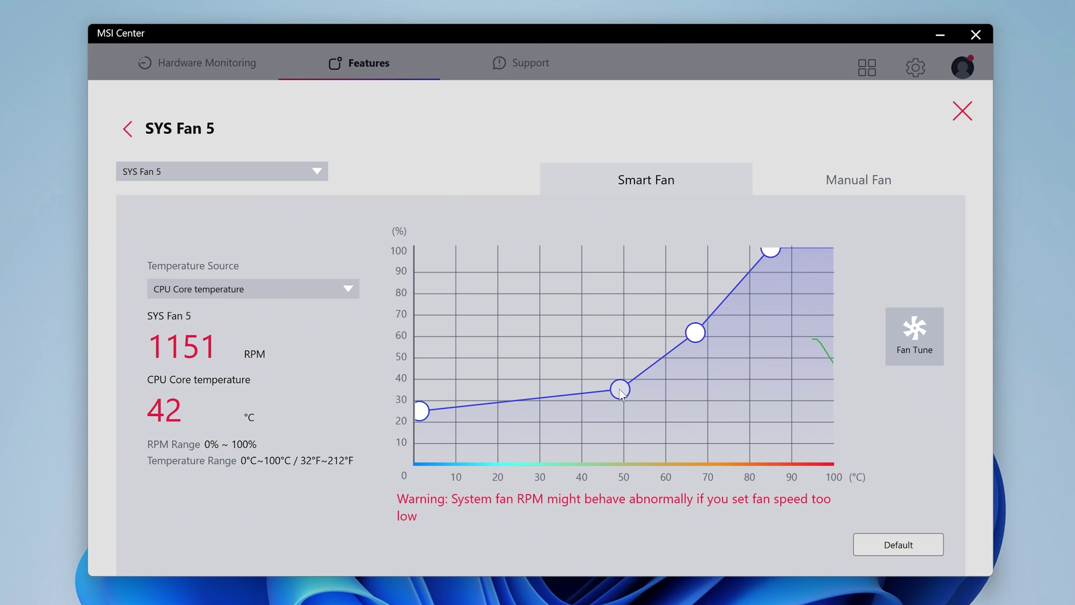
left_click_drag(695, 332, 704, 336)
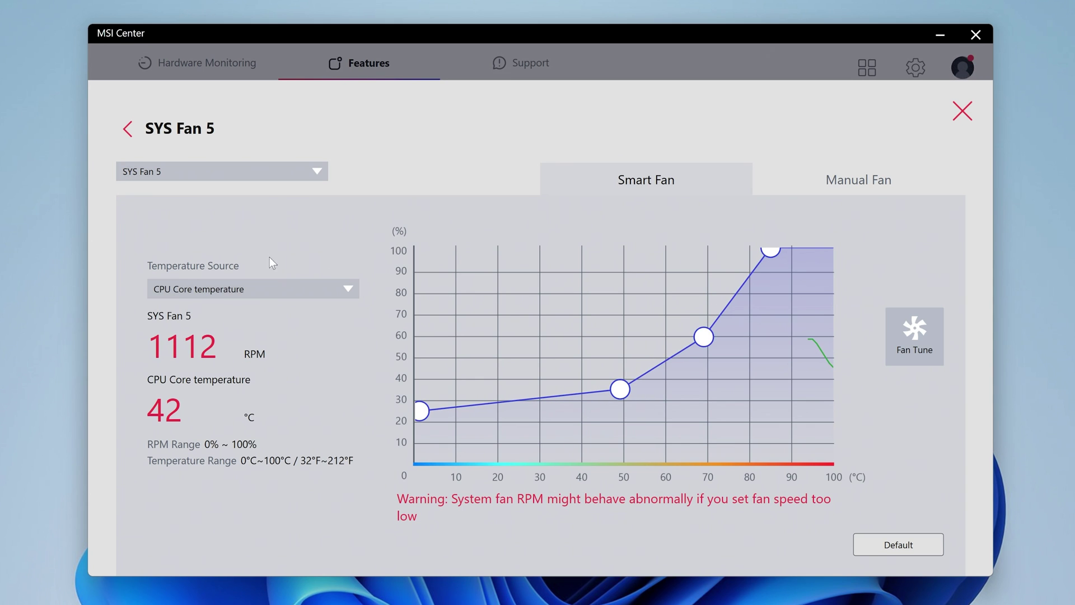
left_click(126, 127)
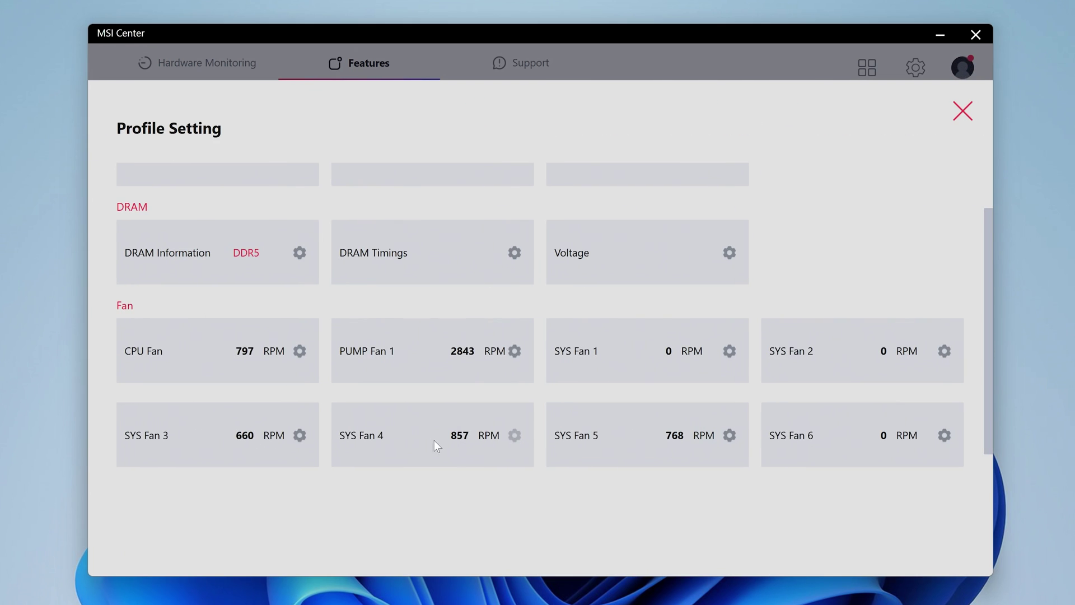
Step: Set SYS Fan 4's curve to 31% at 50°C, 50% near 70°C, 100% near 80°C
left_click(514, 435)
left_click_drag(582, 390, 625, 397)
left_click_drag(702, 356, 709, 356)
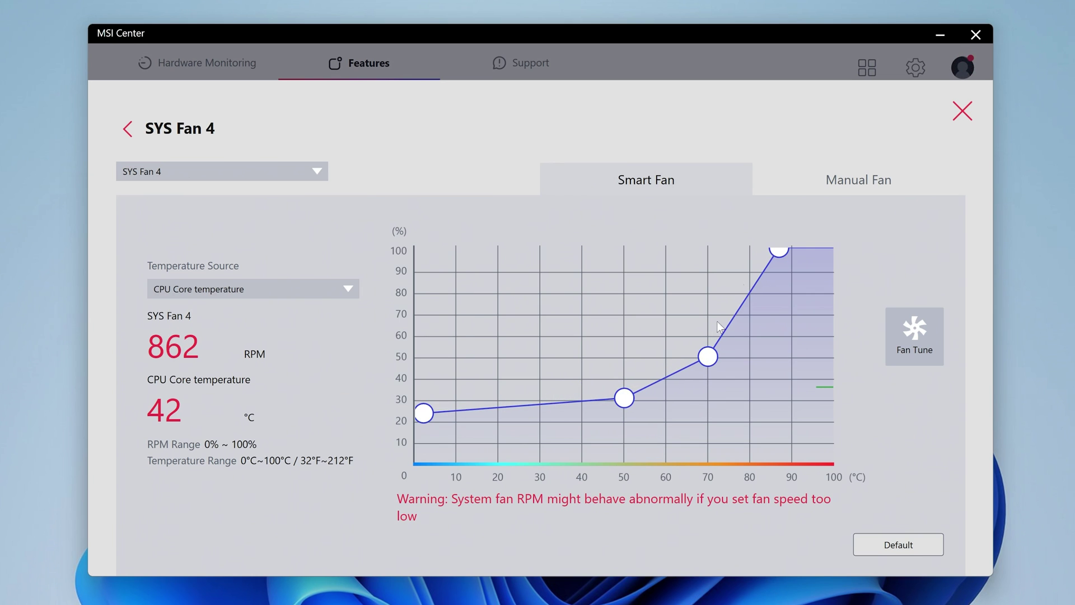
left_click_drag(778, 250, 747, 244)
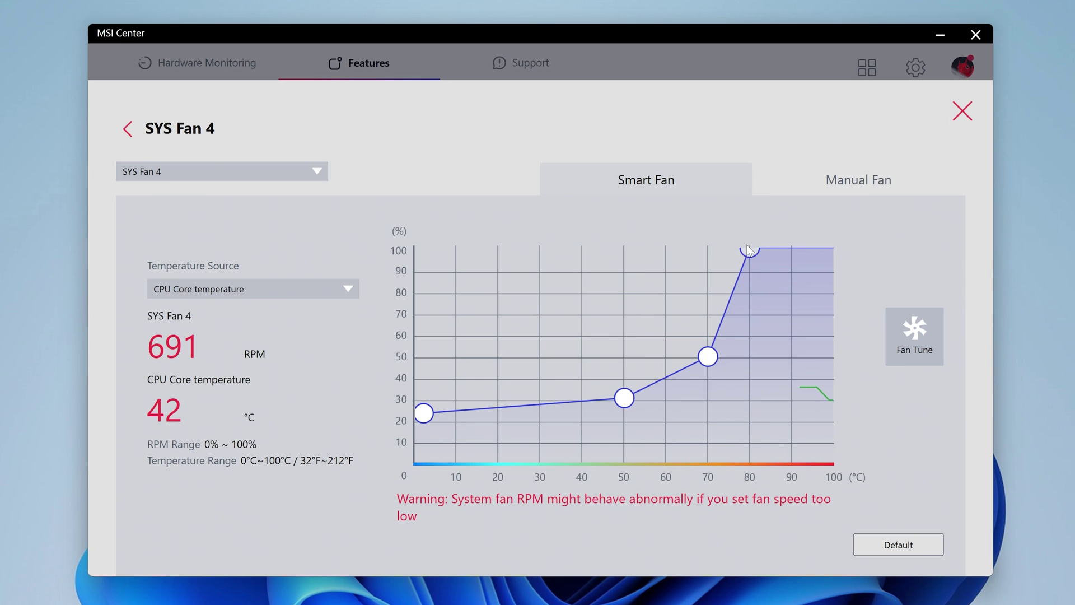
Step: Lower SYS Fan 5's 50°C point to 31% at 54°C and return to the fan list
mouse_move(421, 415)
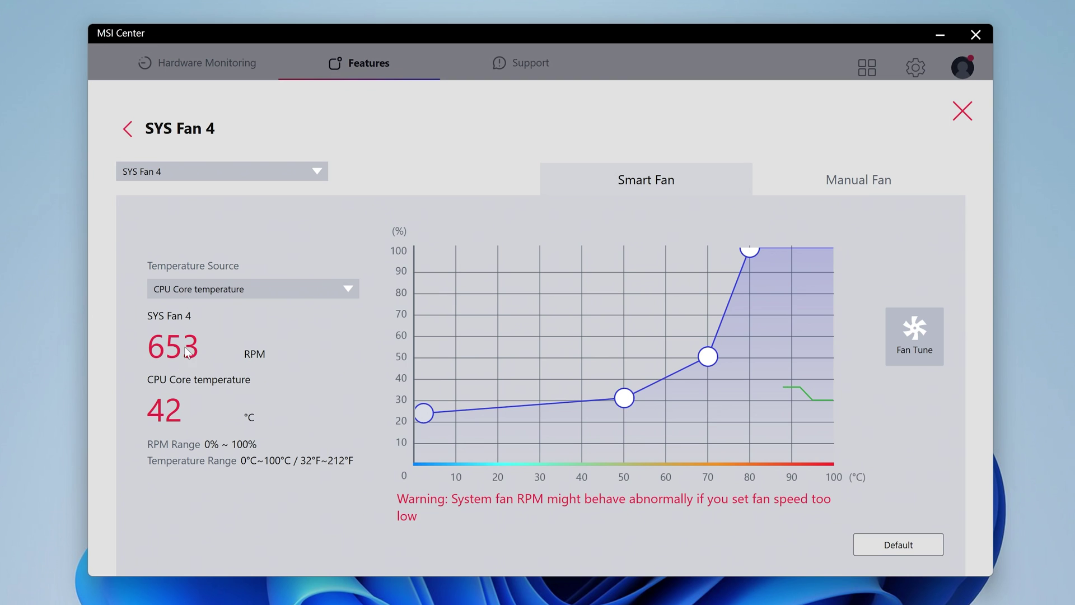
left_click(293, 170)
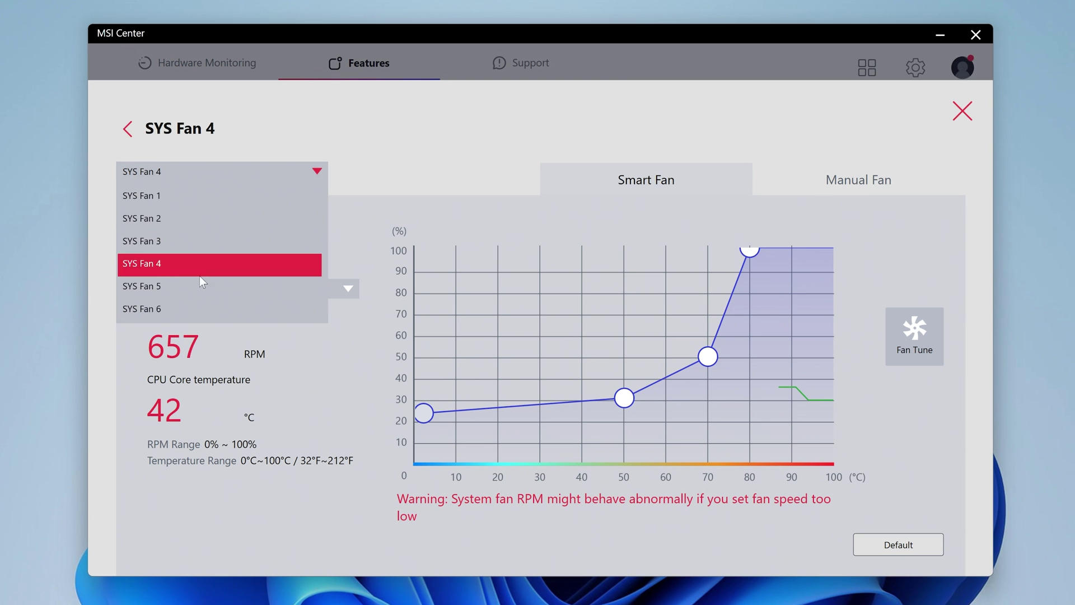
left_click(199, 287)
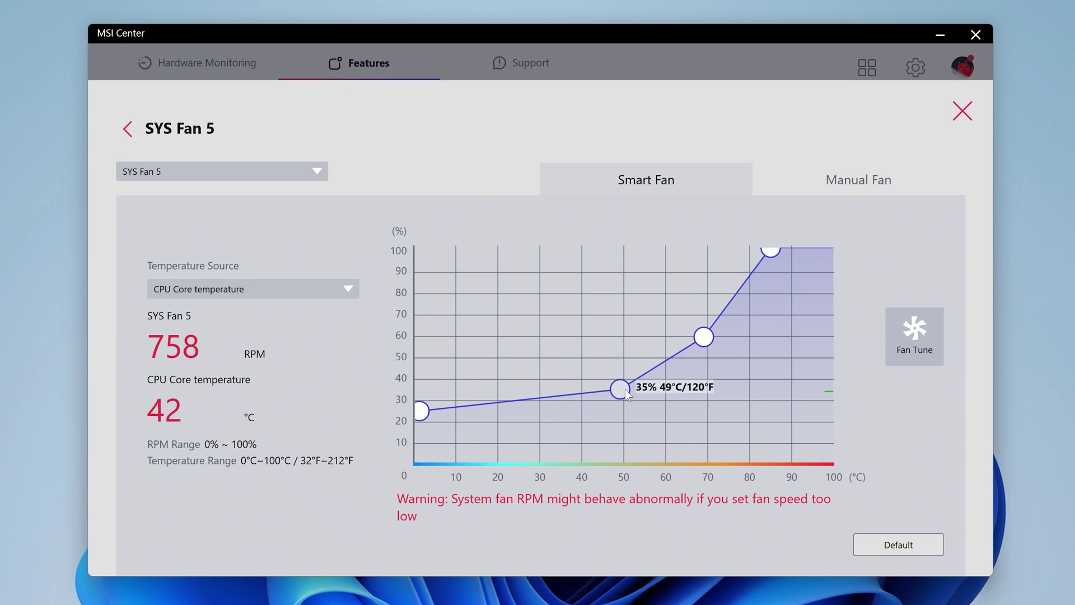
left_click_drag(627, 392, 643, 399)
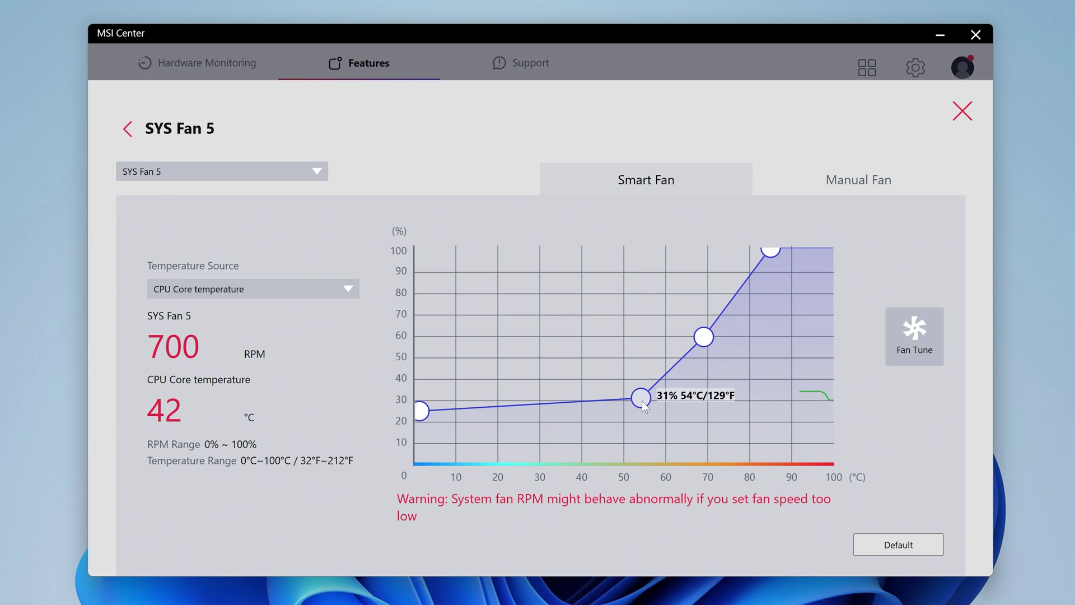
left_click(123, 127)
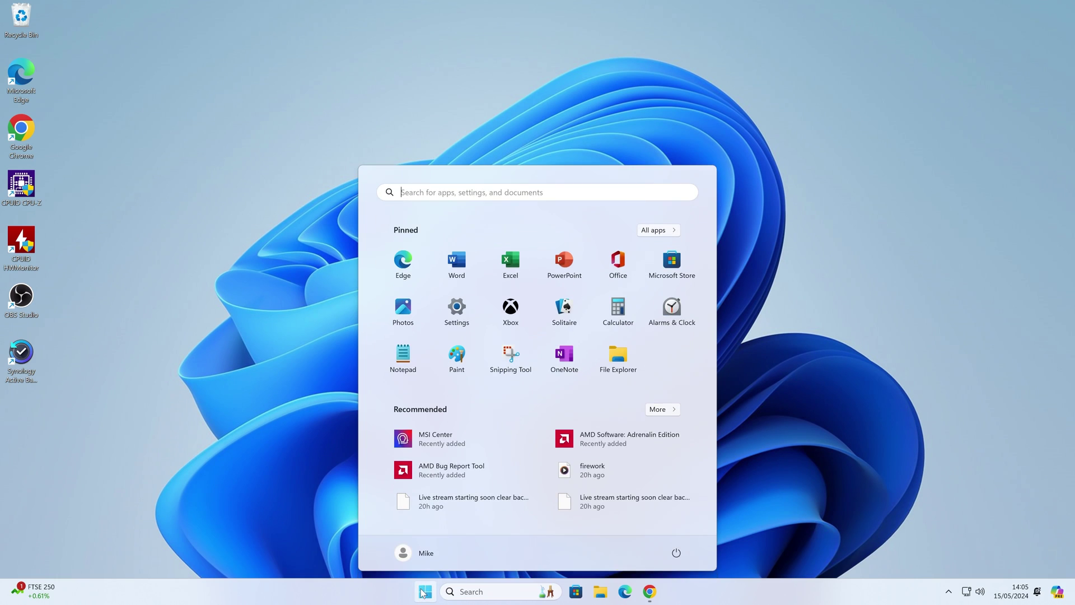
Step: Restart the PC from the Start menu's power options
left_click(673, 555)
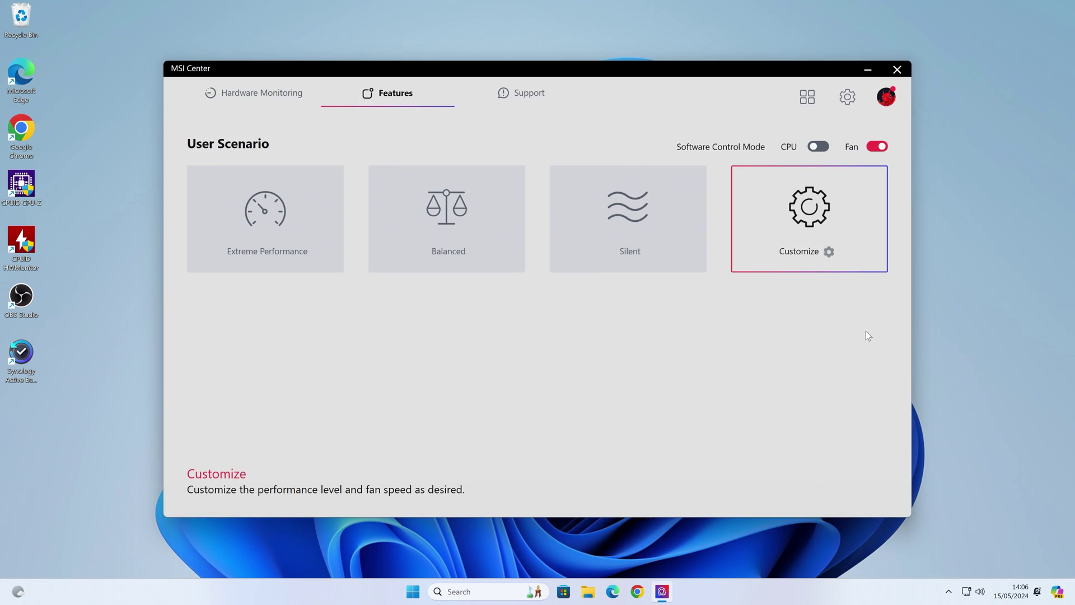
Step: Reopen SYS Fan 4's Smart Fan curve to confirm it still holds about 31% at 50°C and 100% at 80°C
left_click(829, 253)
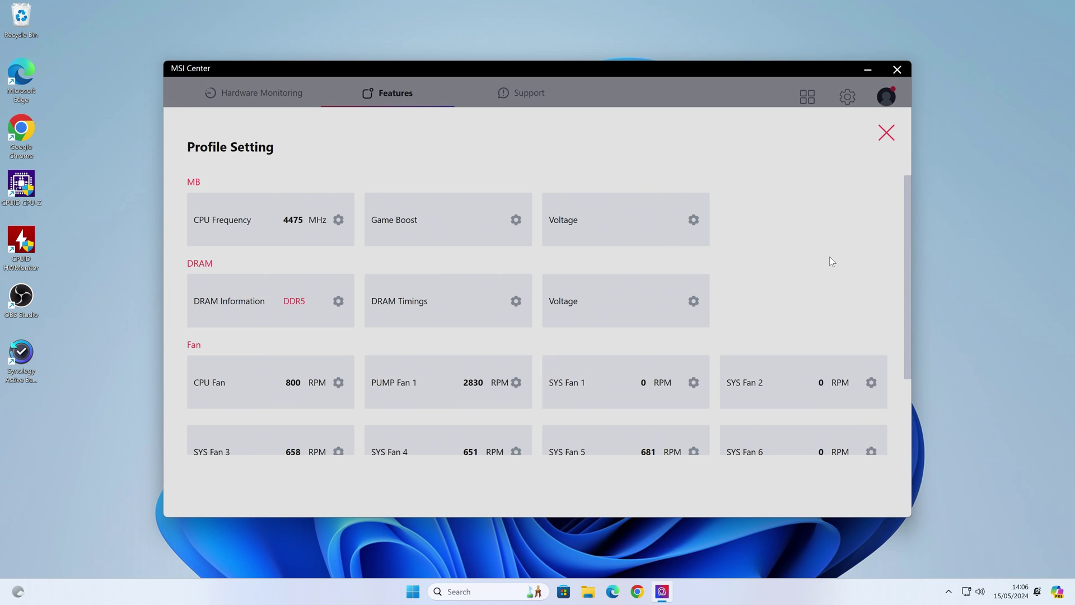
scroll(712, 323, "down", 1)
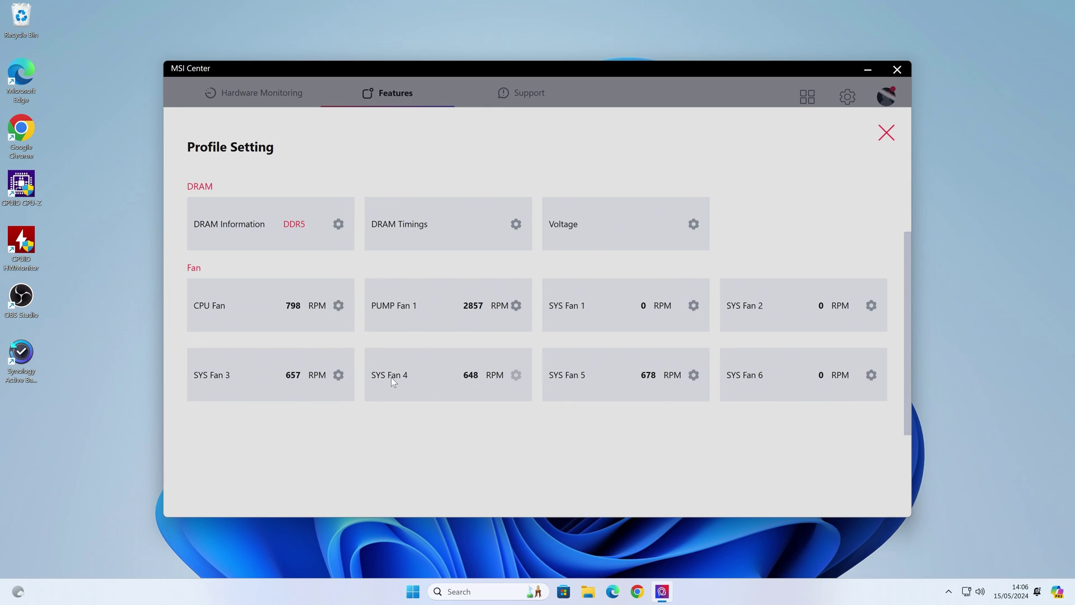
left_click(516, 375)
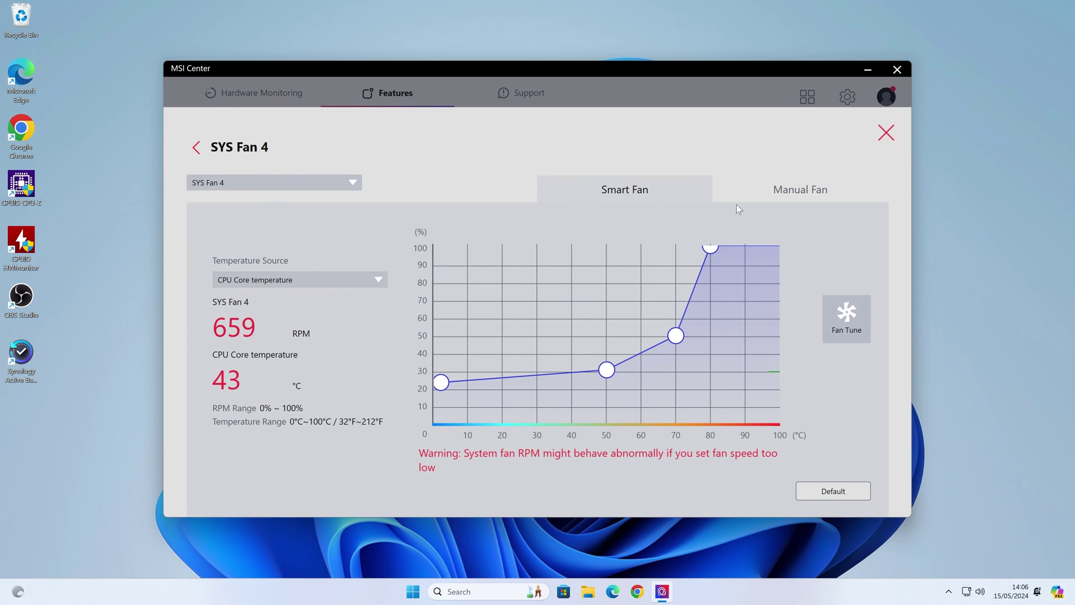